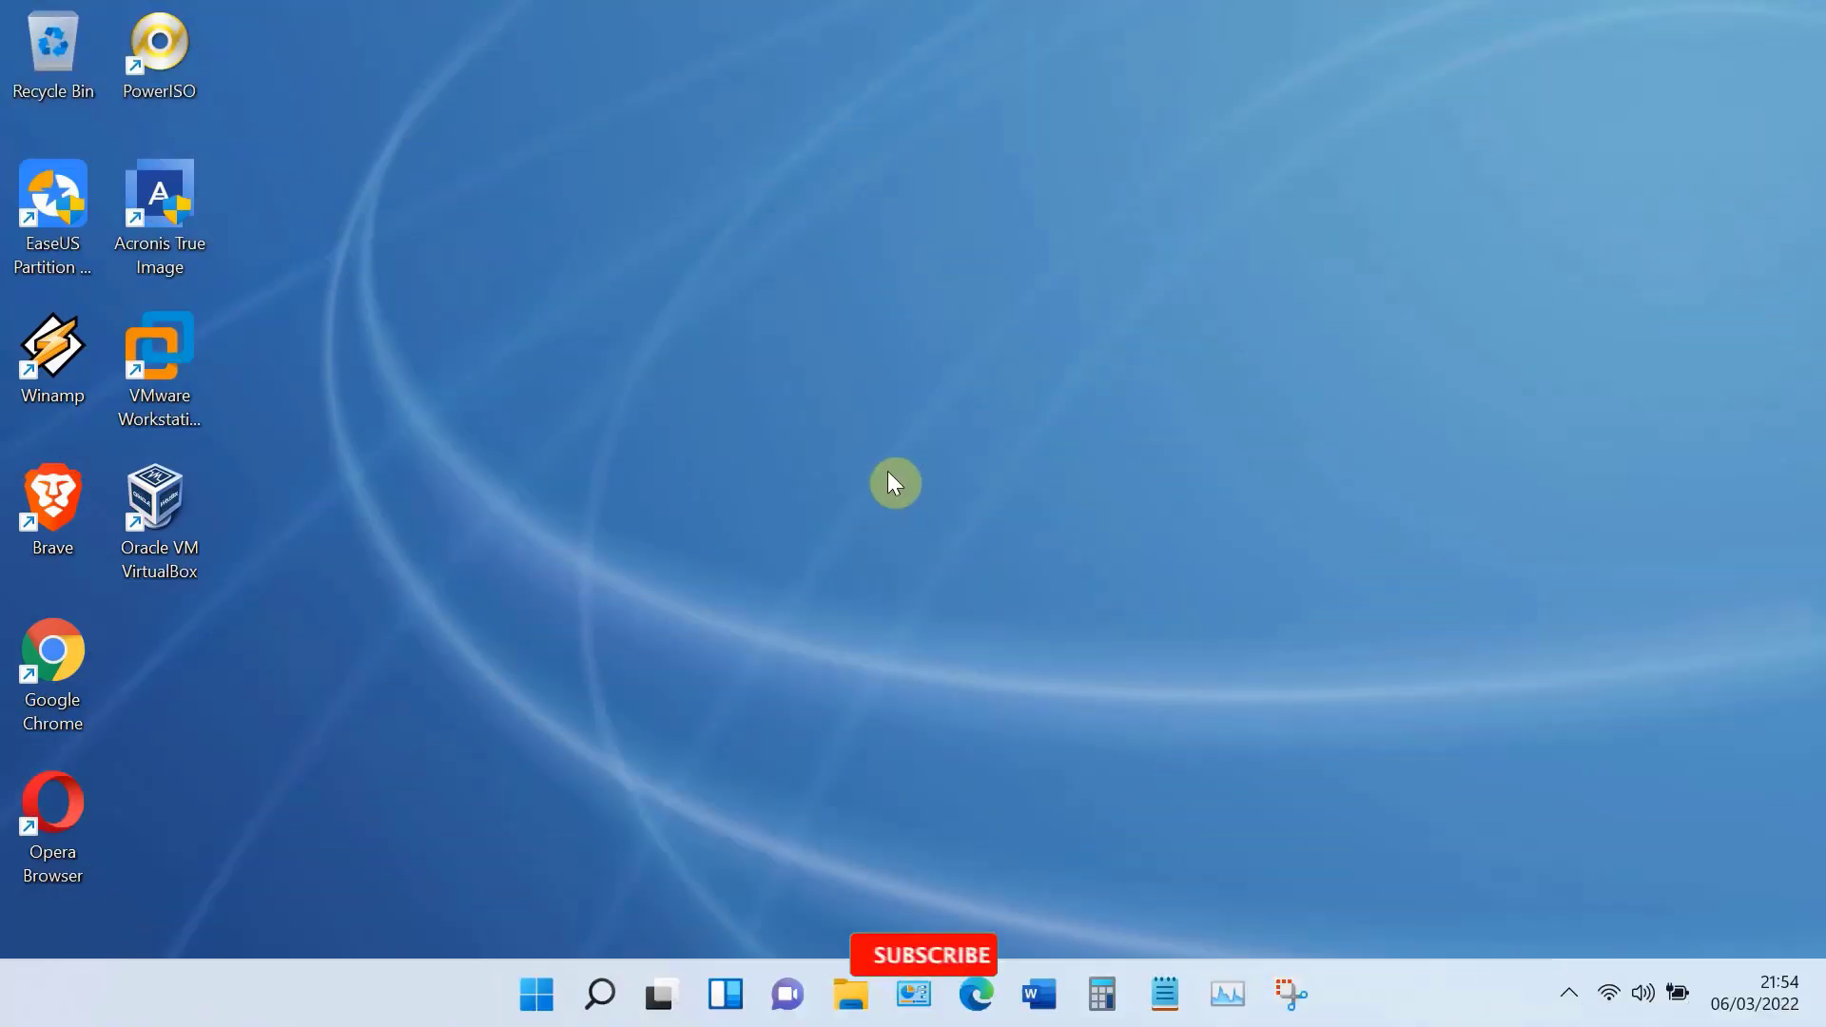
# Step: Search Windows for 'System Information' and launch the System Information app
pyautogui.click(585, 984)
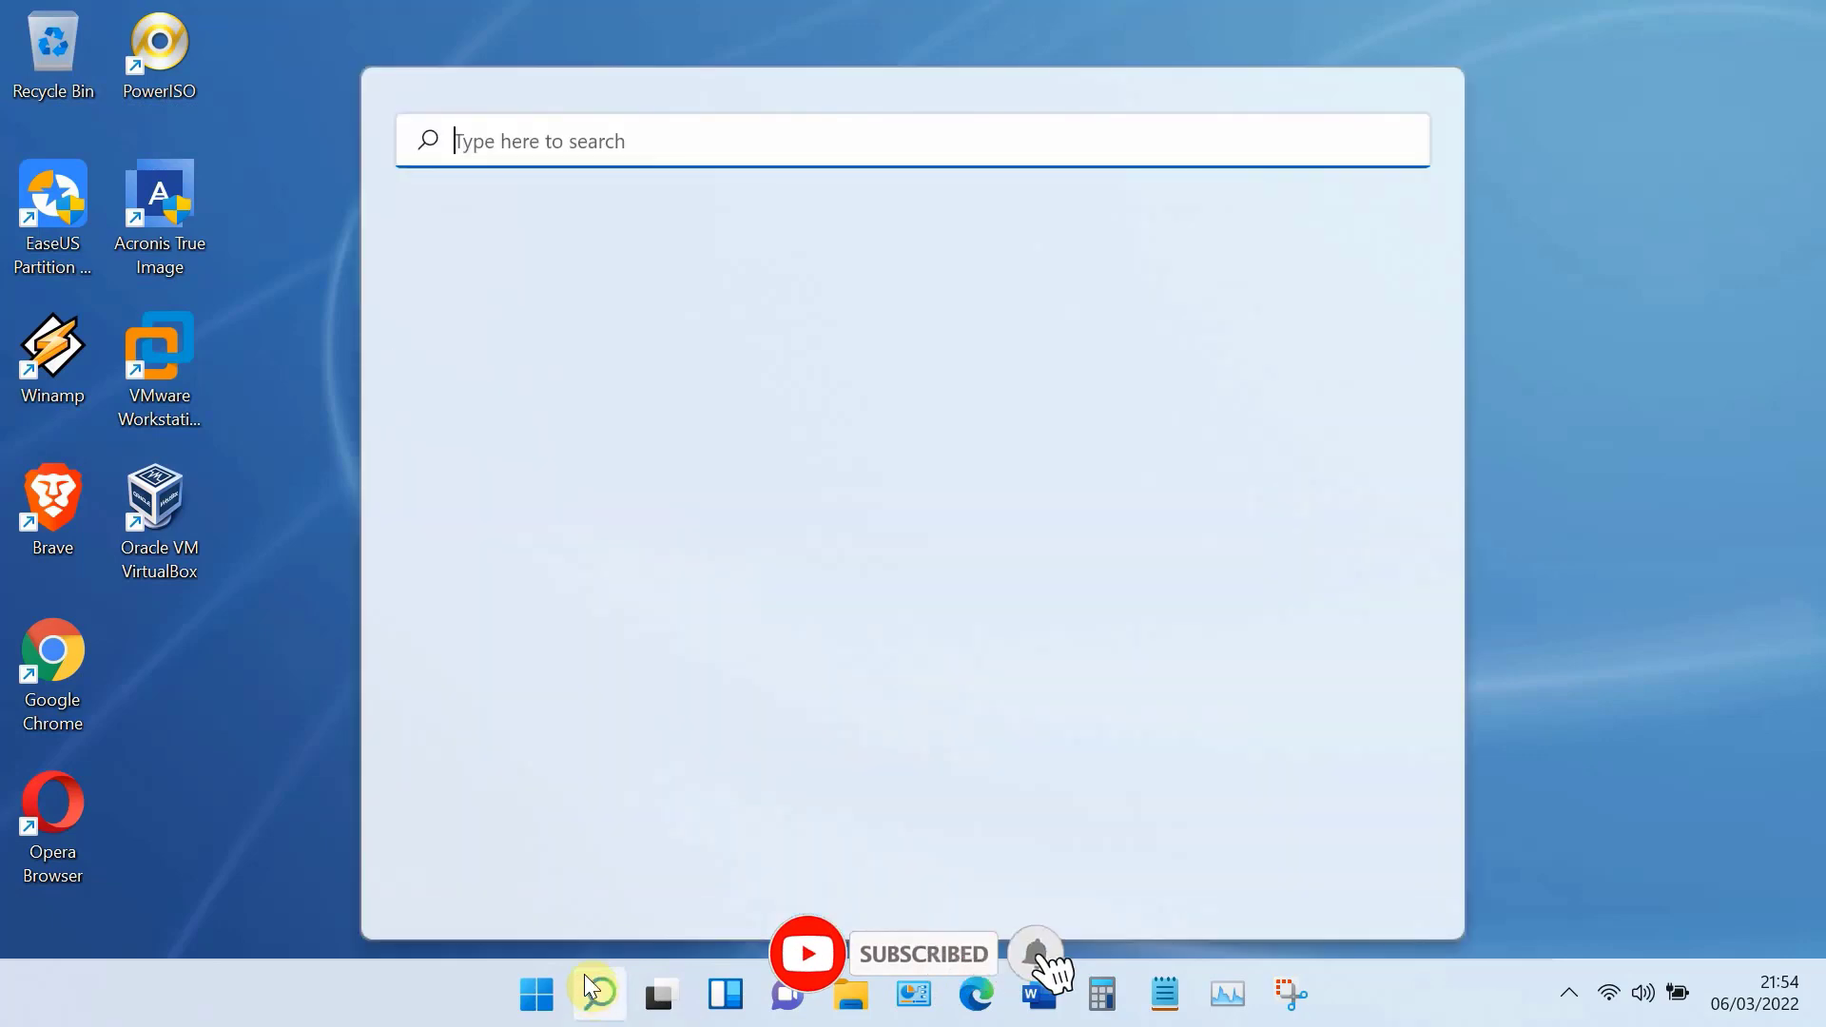
pyautogui.write('Sys')
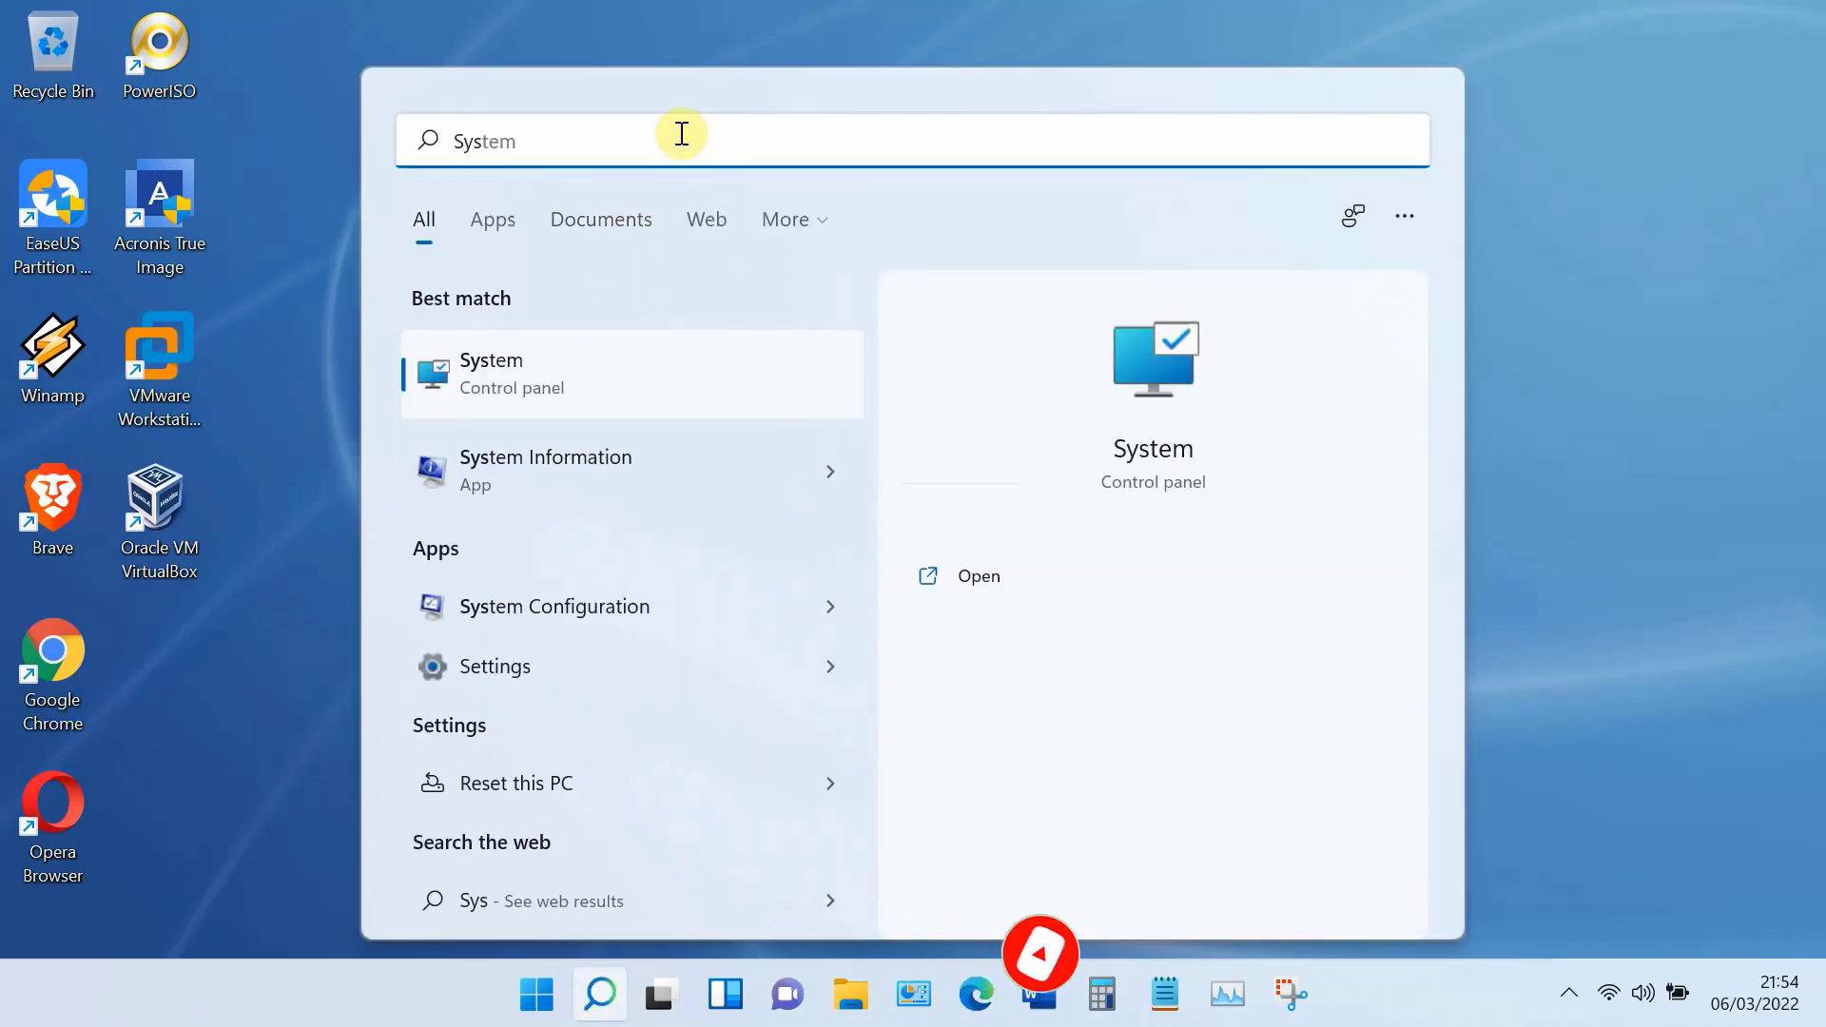
pyautogui.write('tem Information')
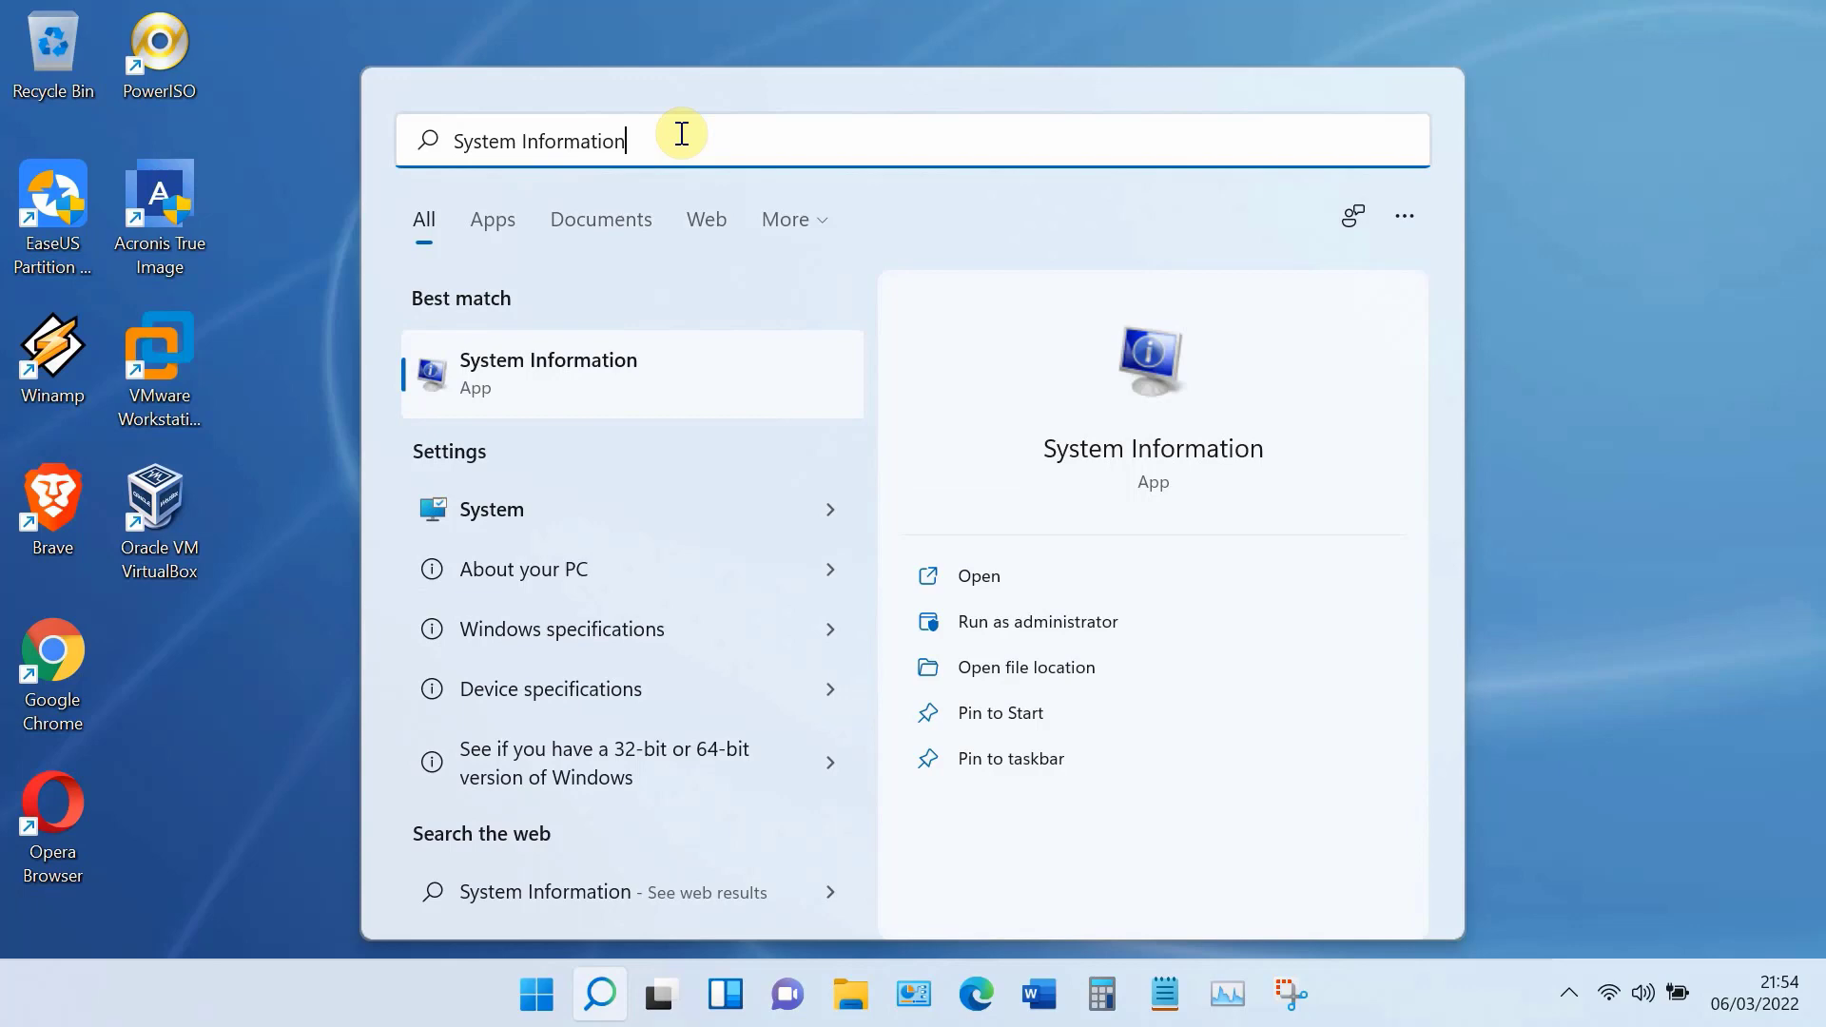
pyautogui.click(594, 366)
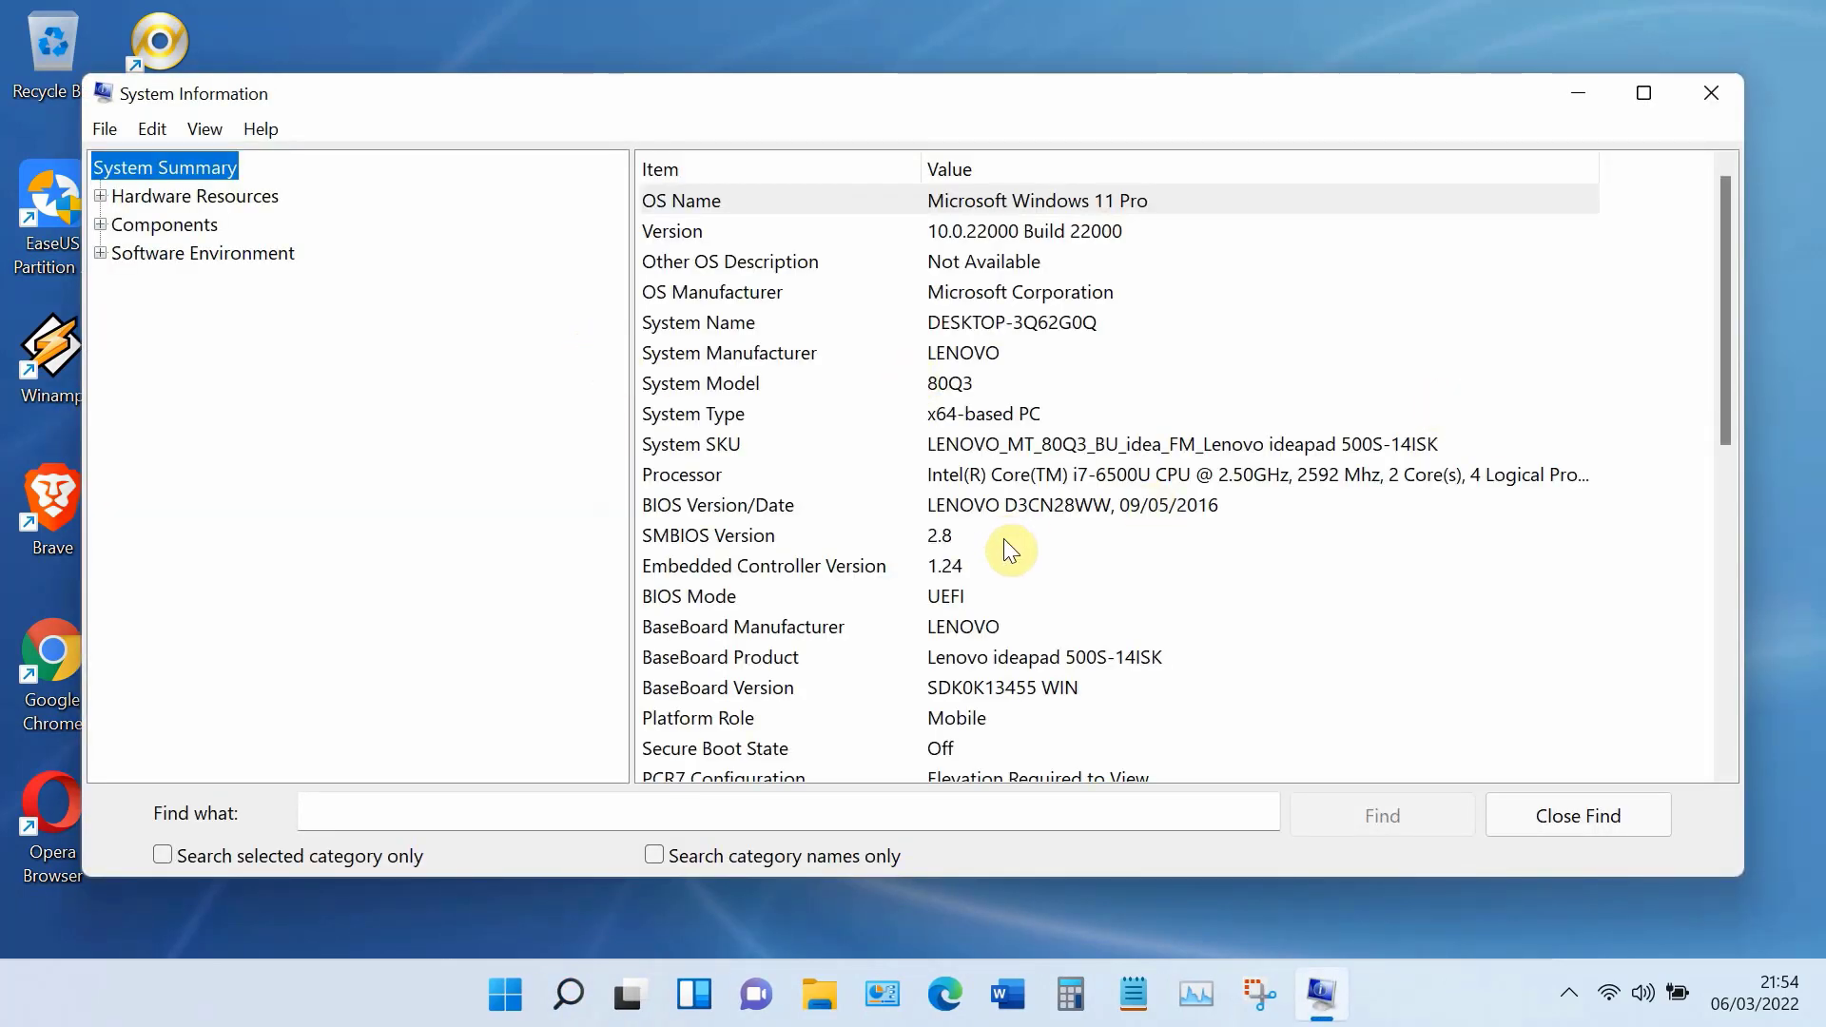
# Step: Confirm BIOS Mode reads UEFI in System Summary, then bring up File Explorer
pyautogui.click(704, 599)
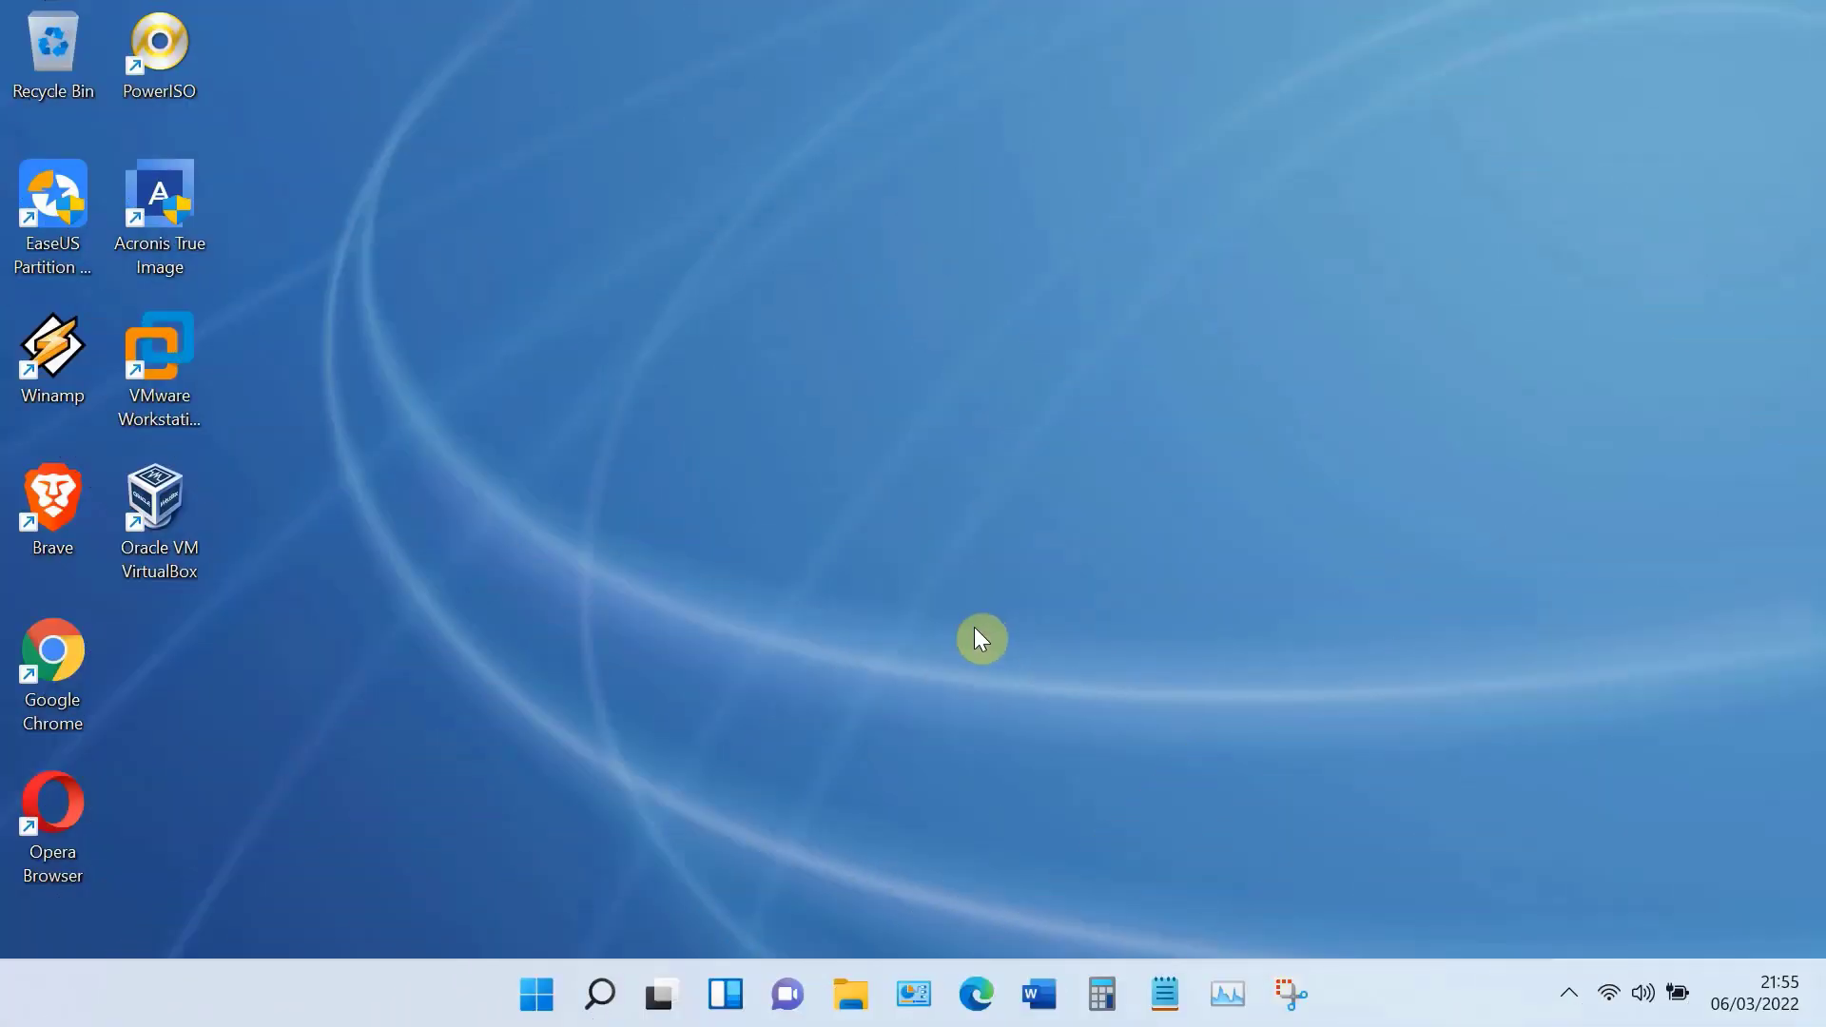
pyautogui.click(856, 991)
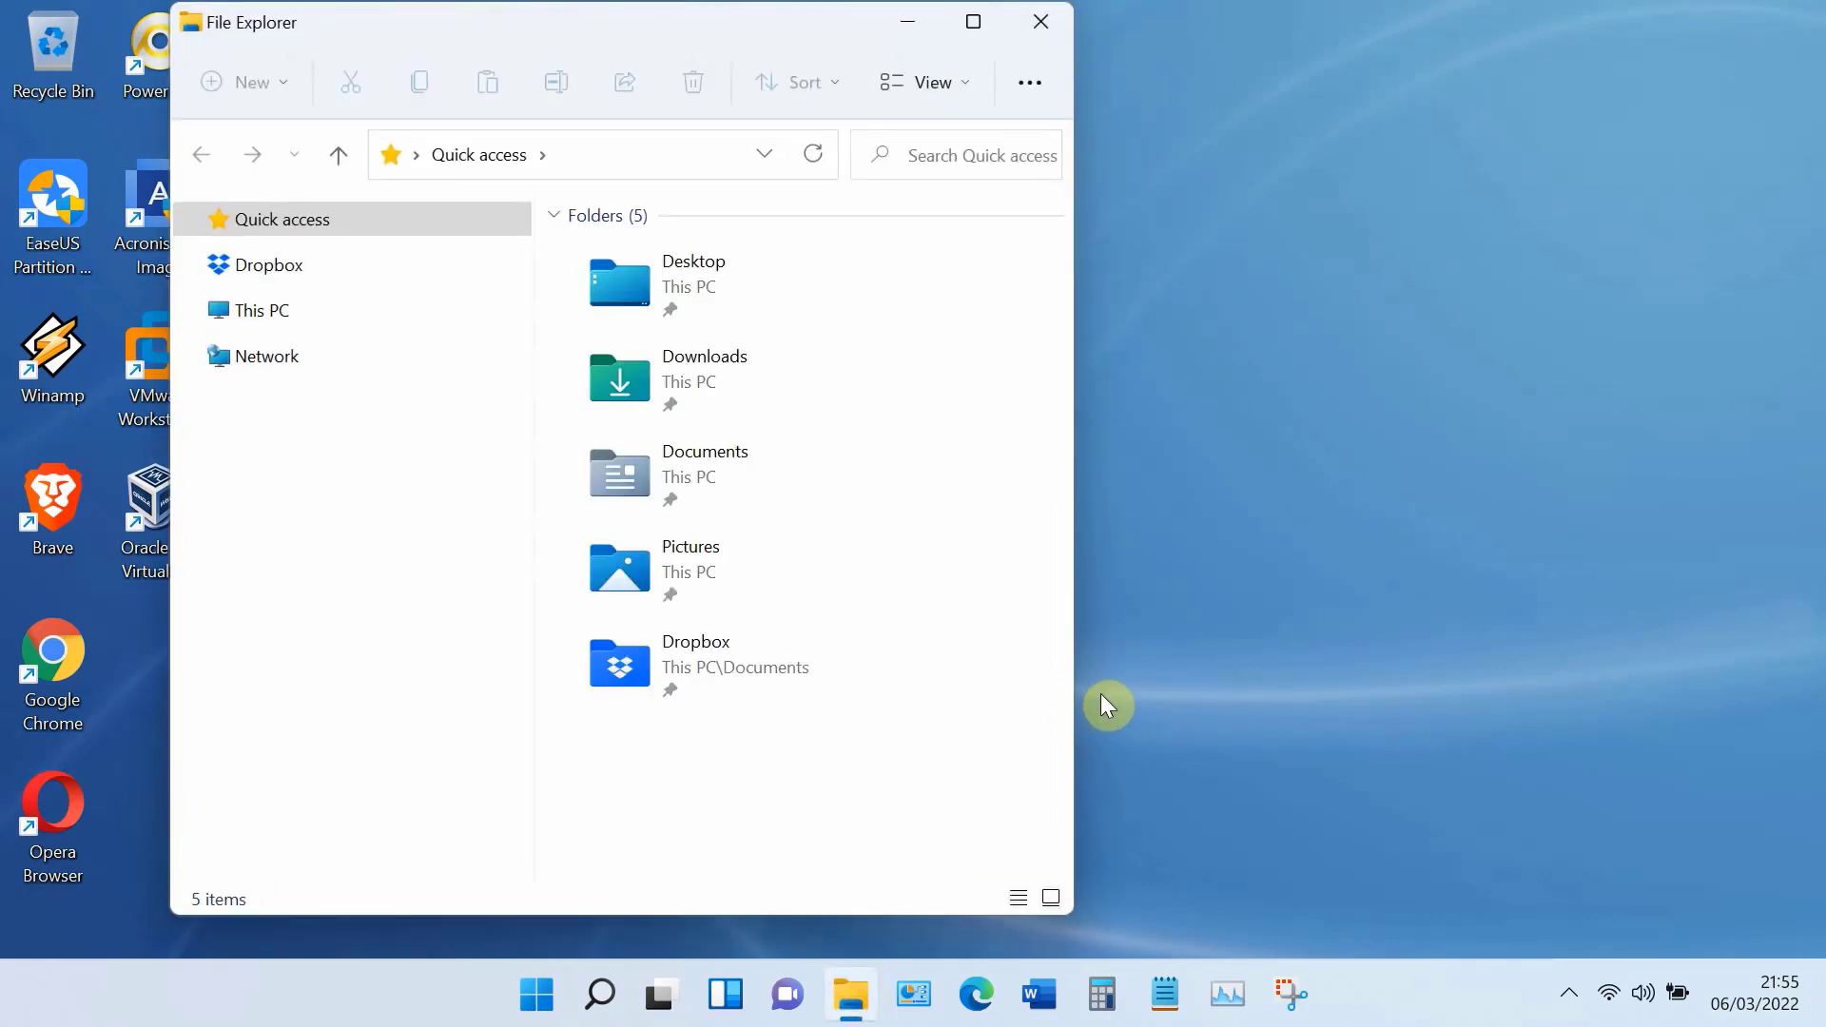
# Step: Open Computer Management from This PC's Manage option and show Disk Management
pyautogui.rightClick(251, 317)
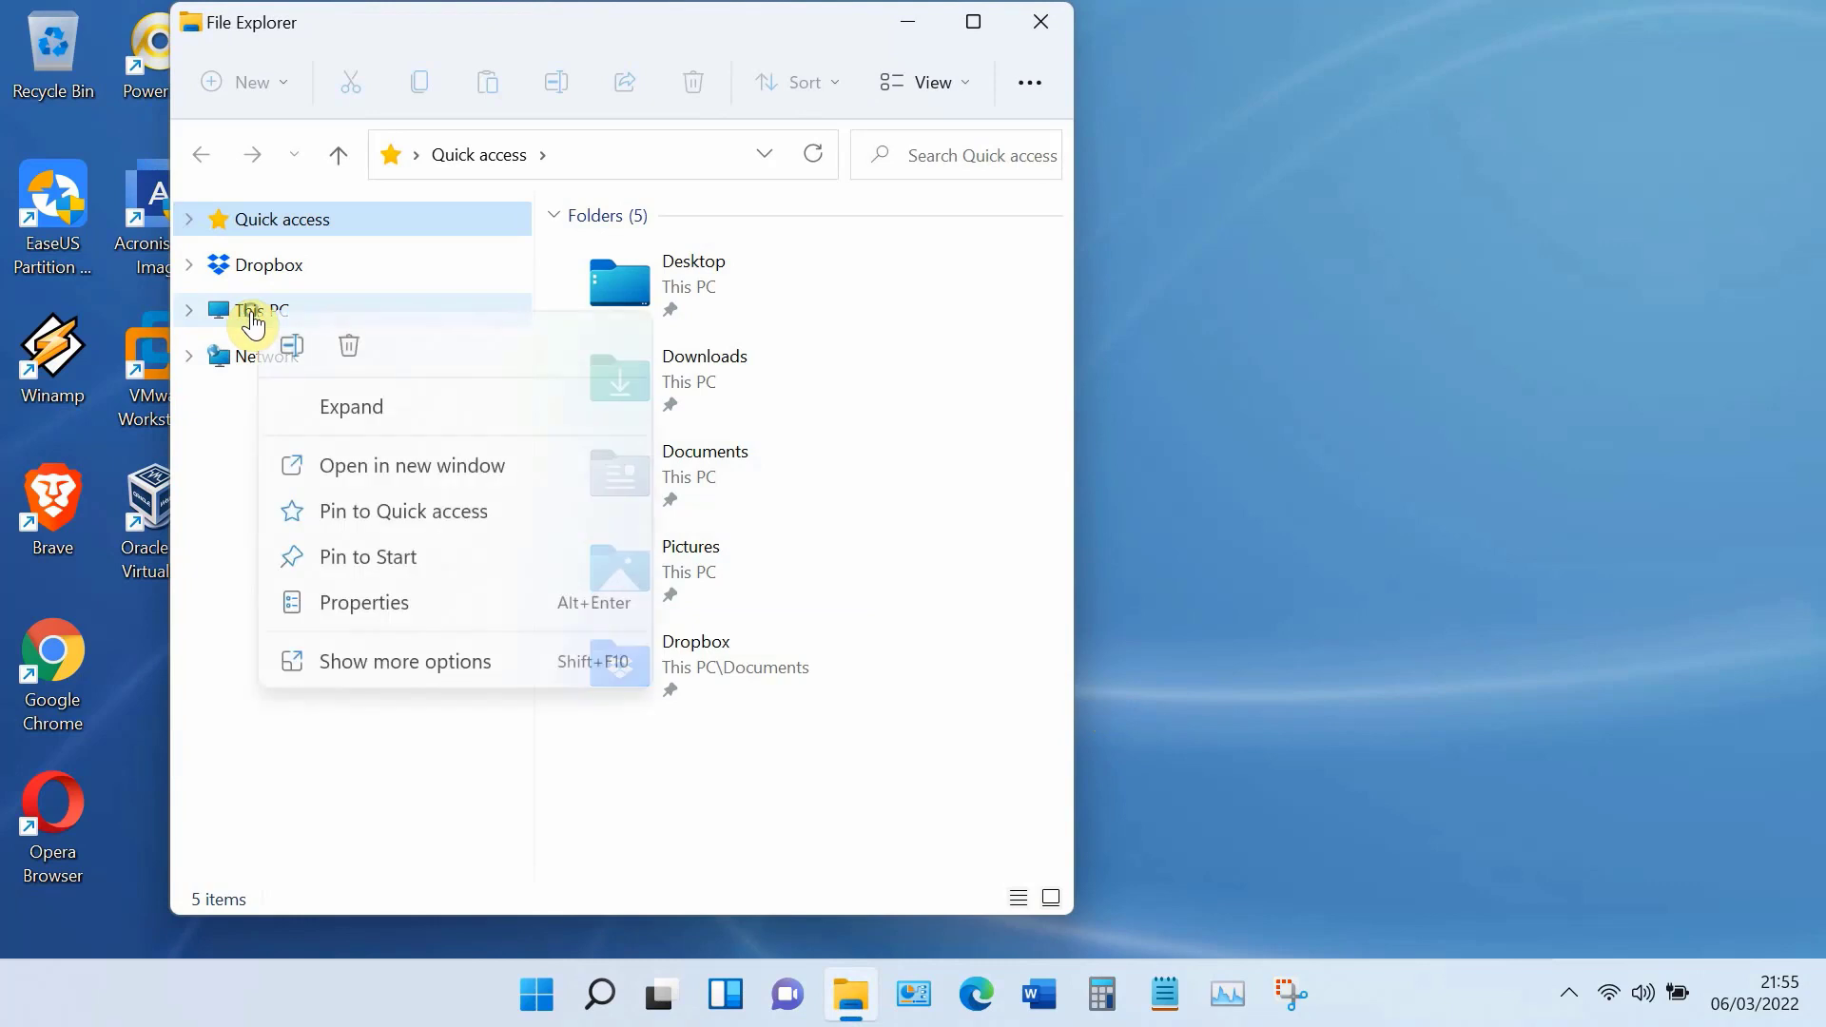
pyautogui.click(356, 662)
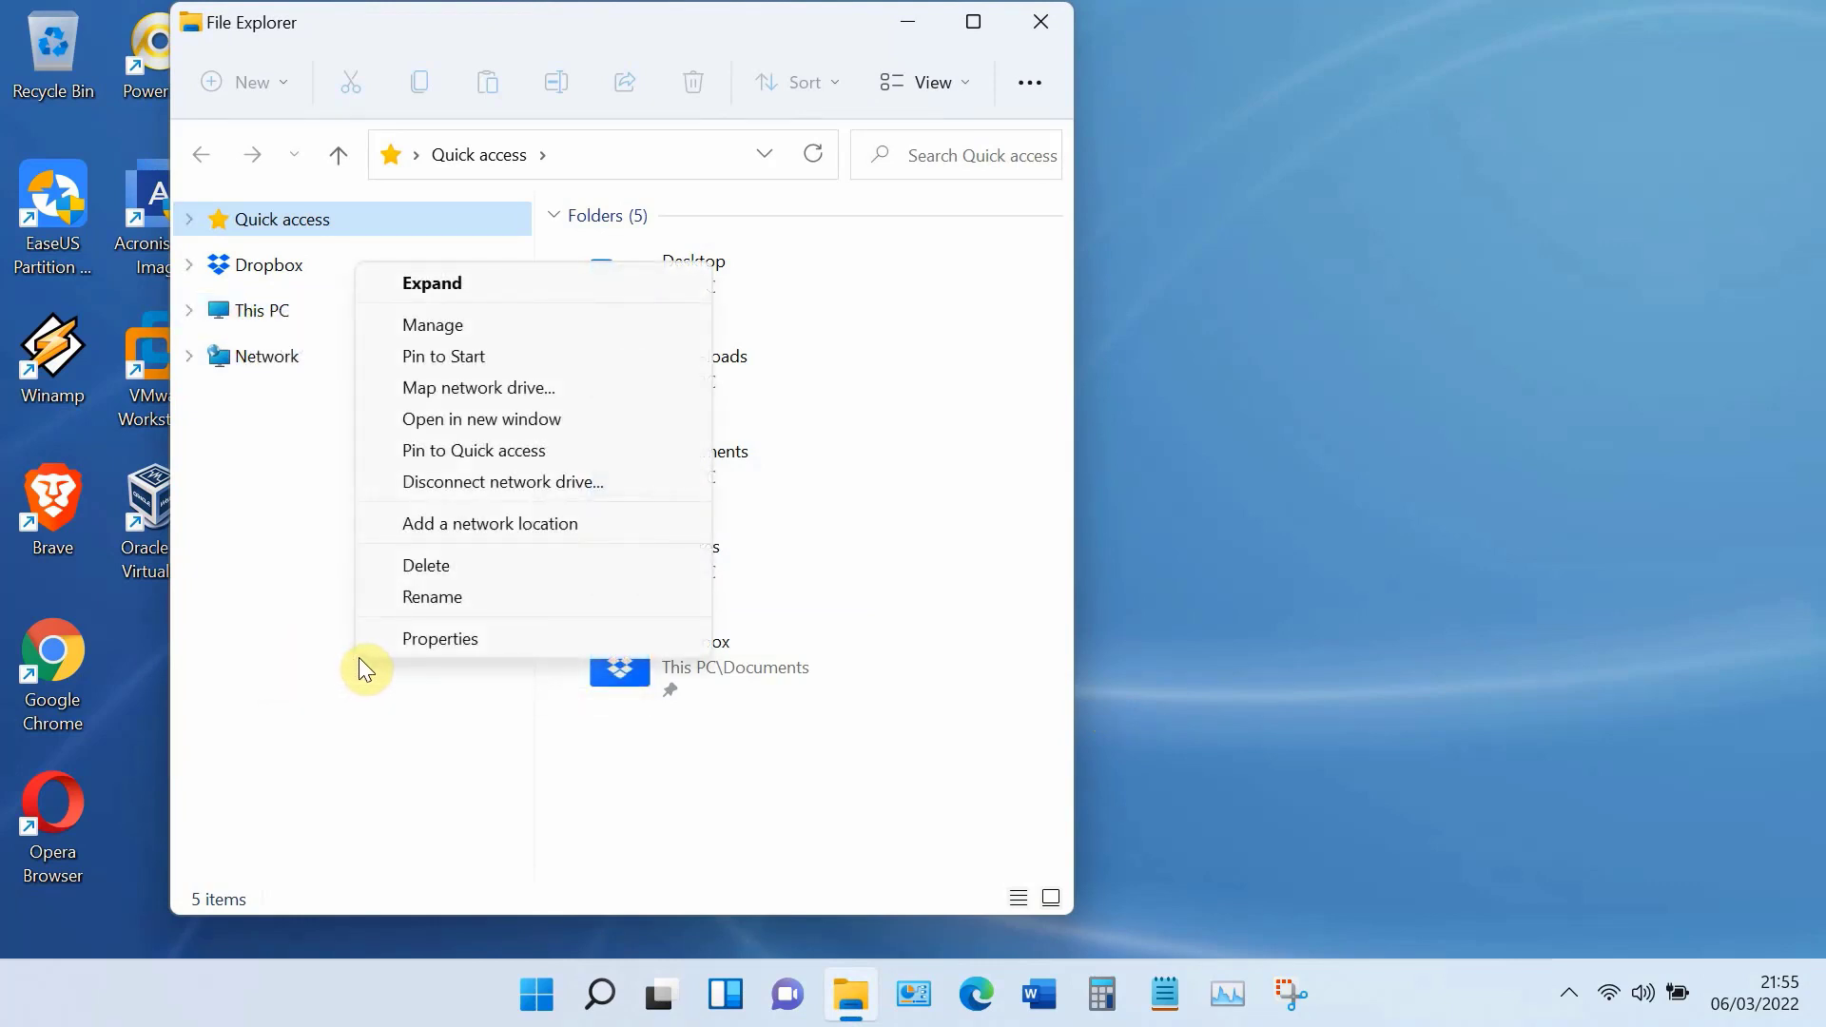
pyautogui.click(432, 327)
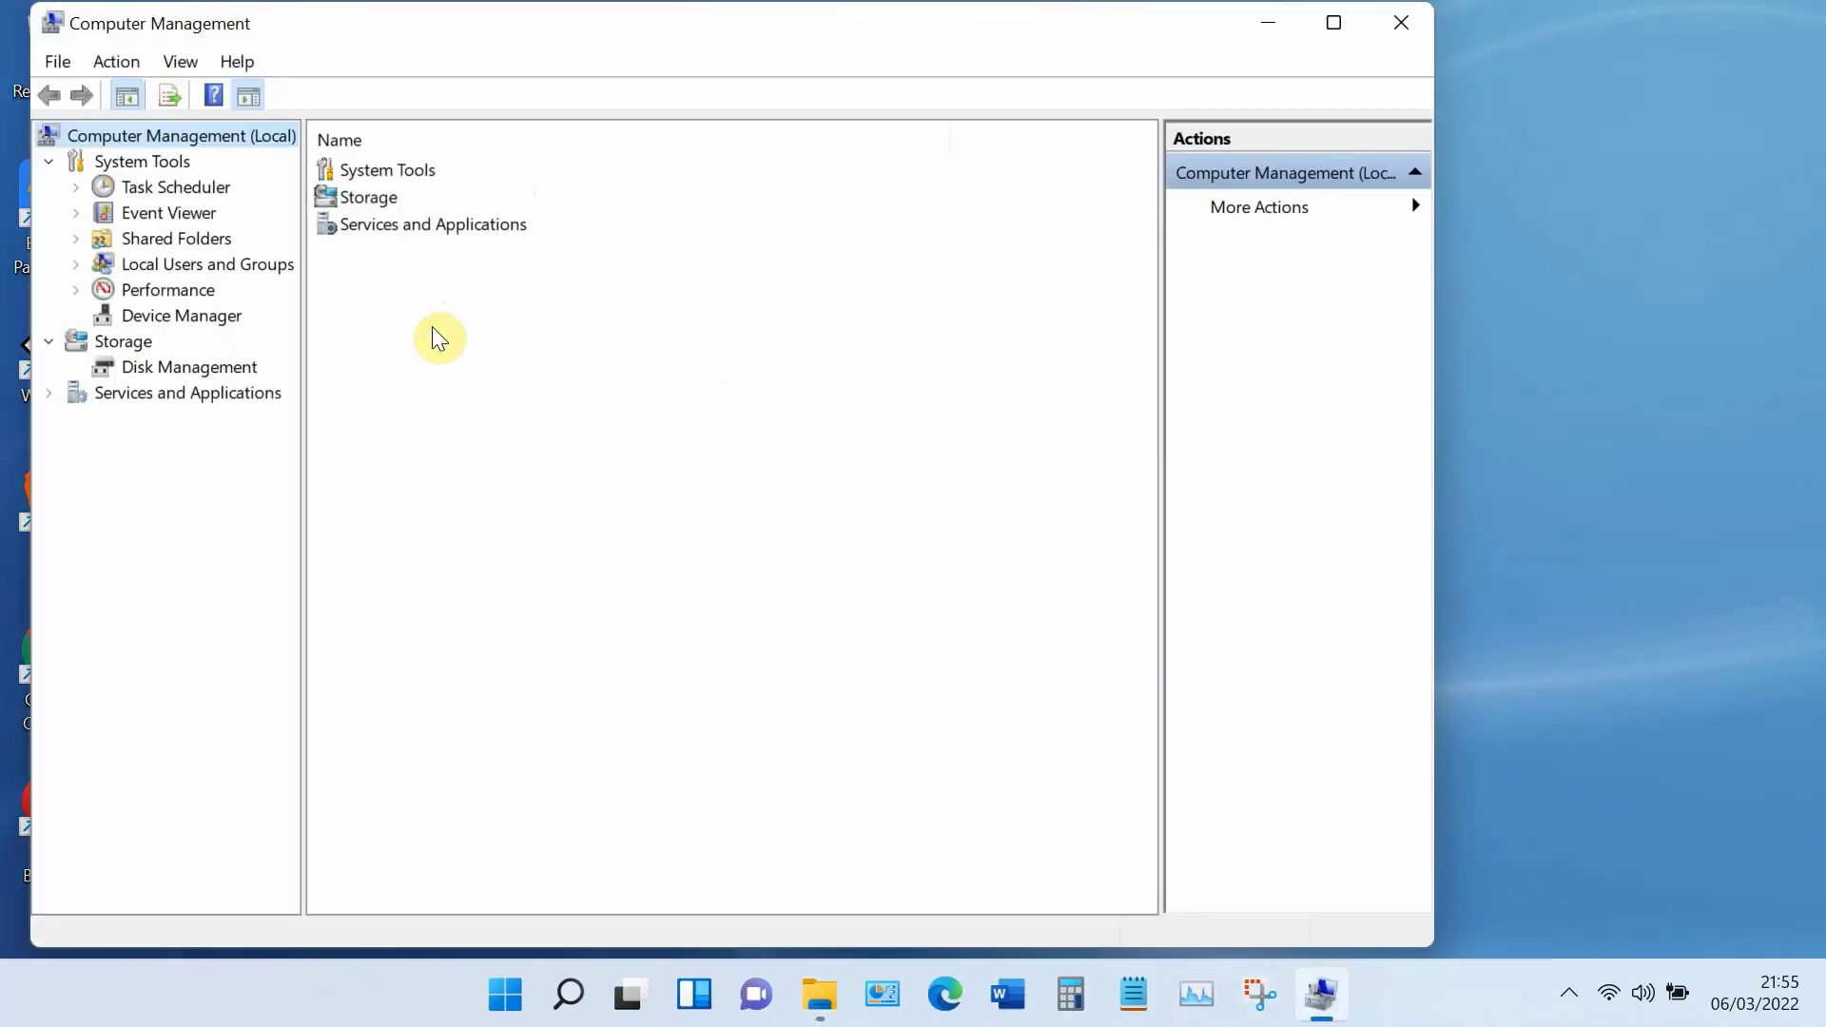
pyautogui.click(217, 367)
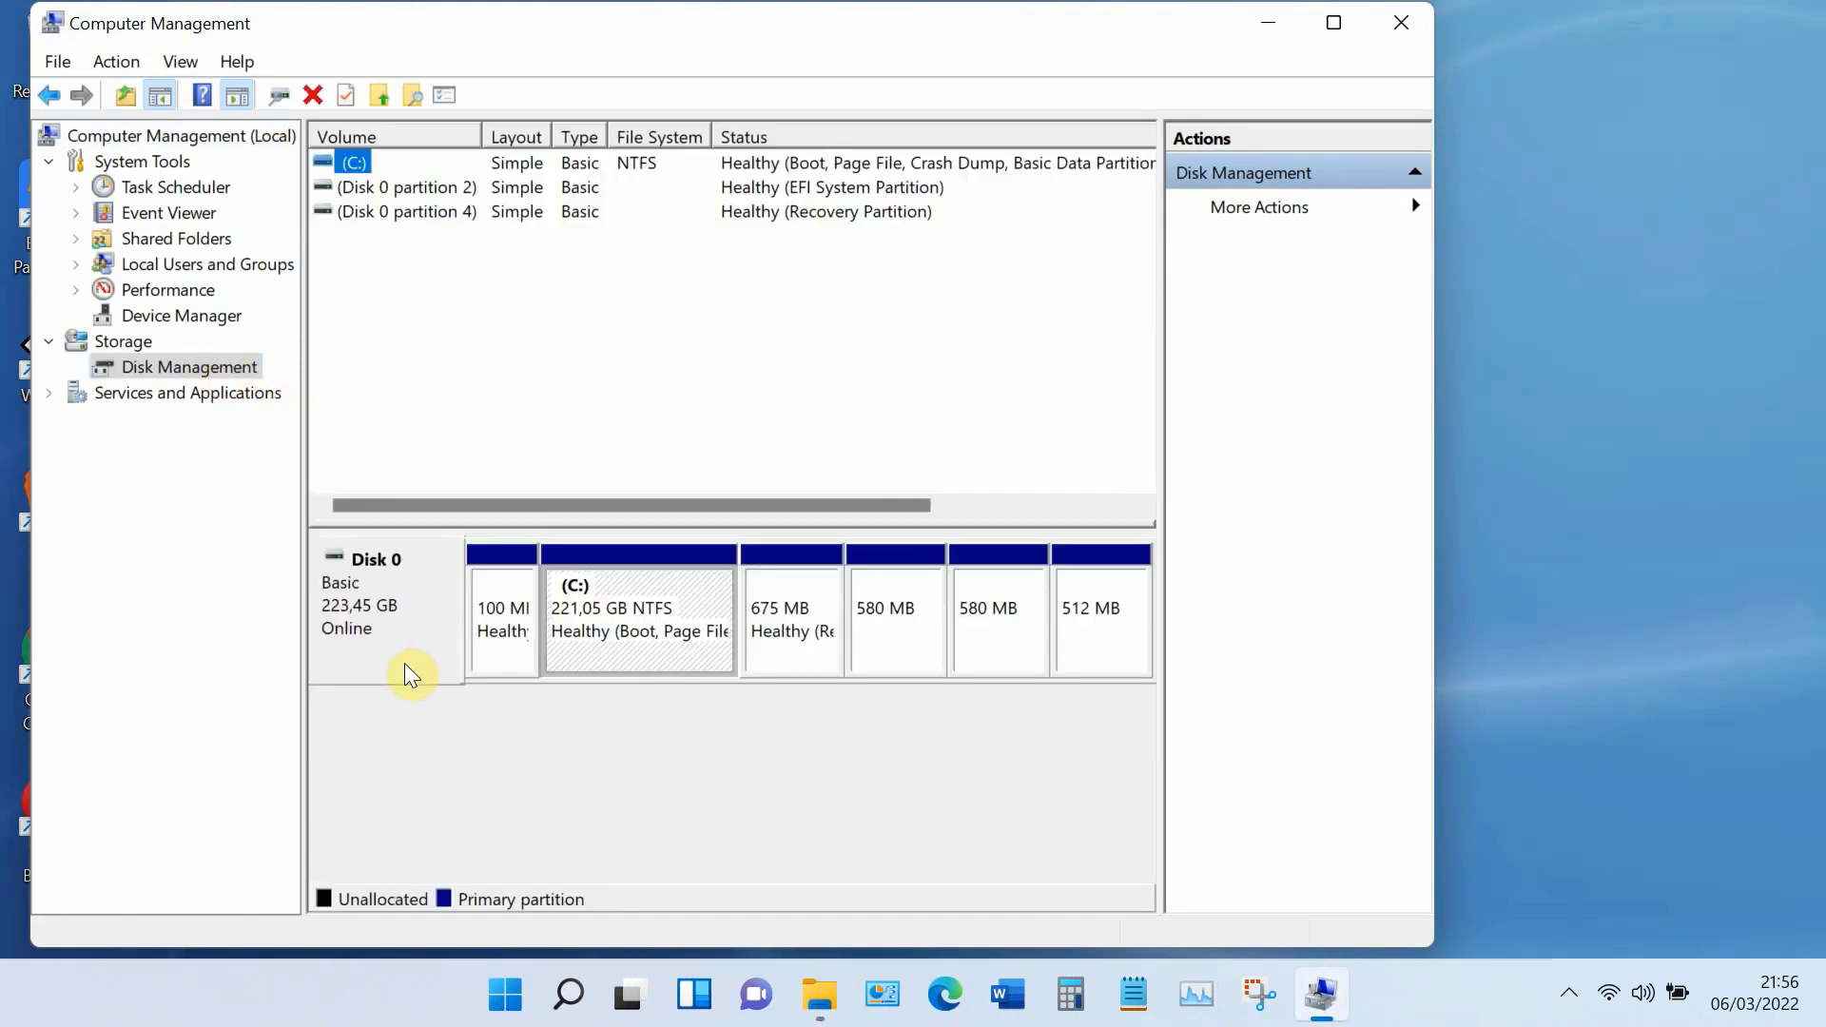
# Step: Read GPT as Disk 0's partition style on its Volumes tab, then close Computer Management
pyautogui.rightClick(378, 607)
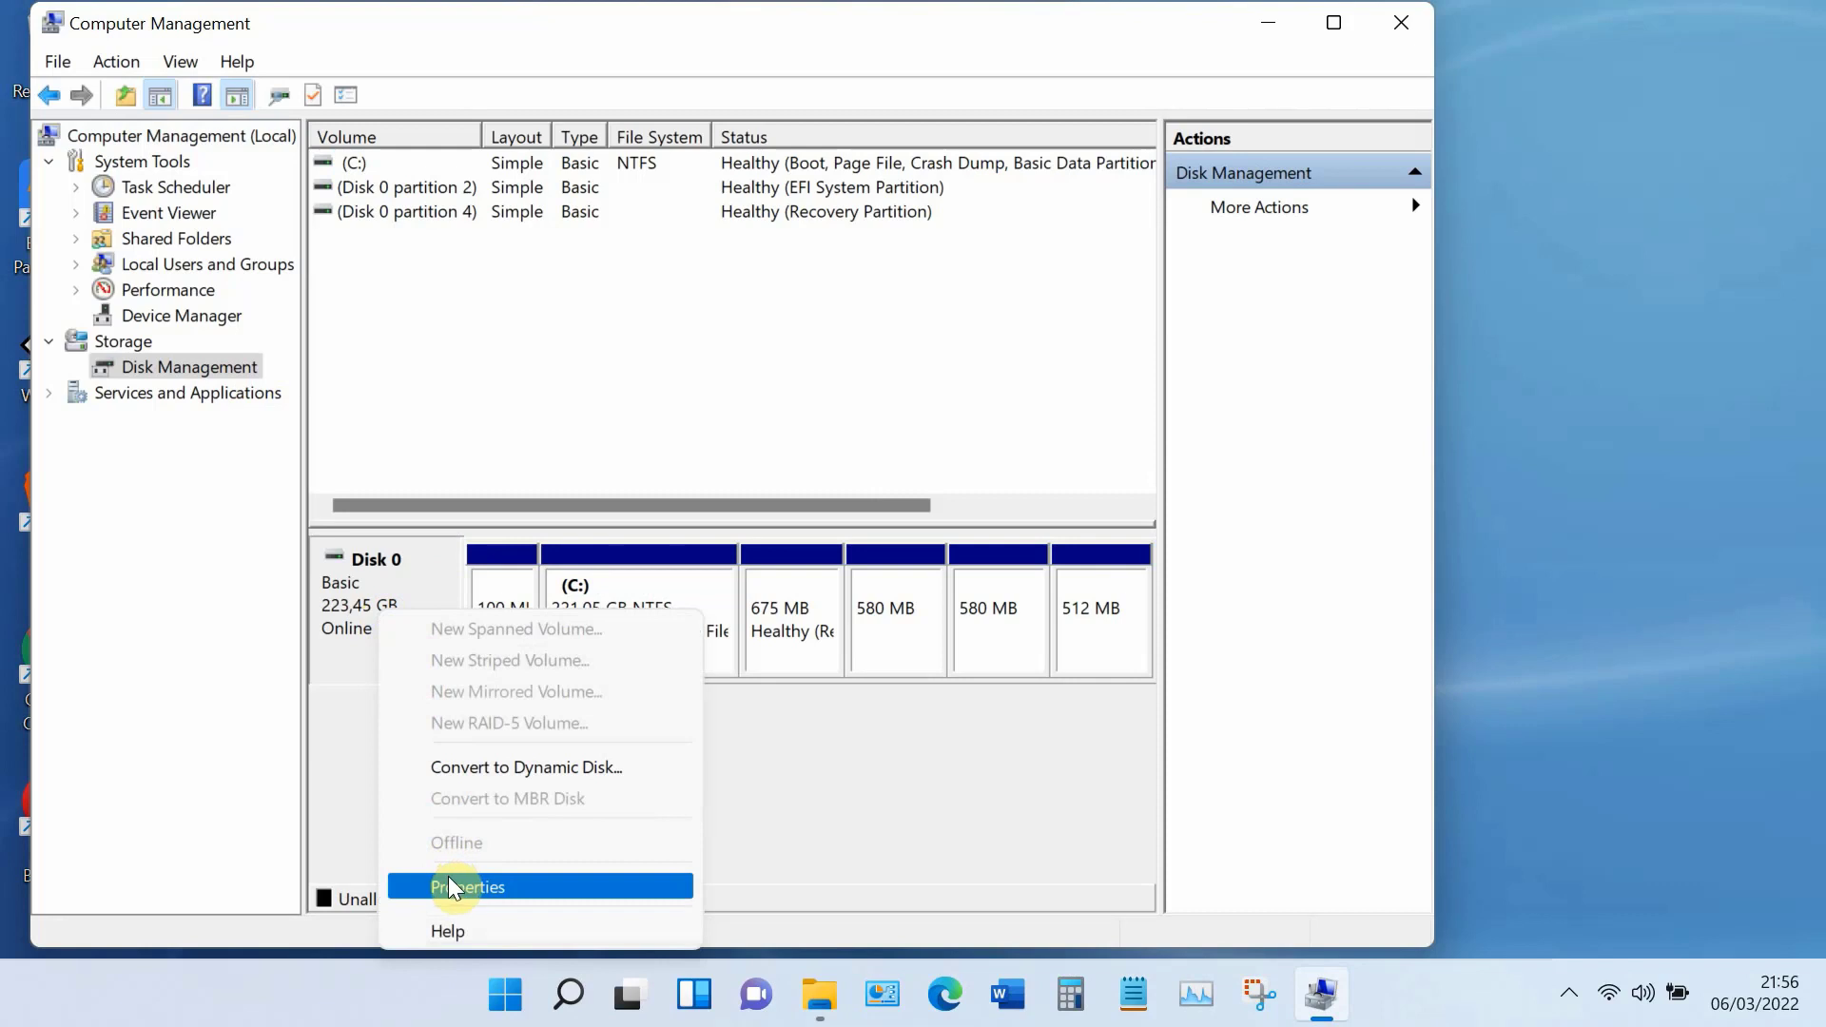
pyautogui.click(487, 887)
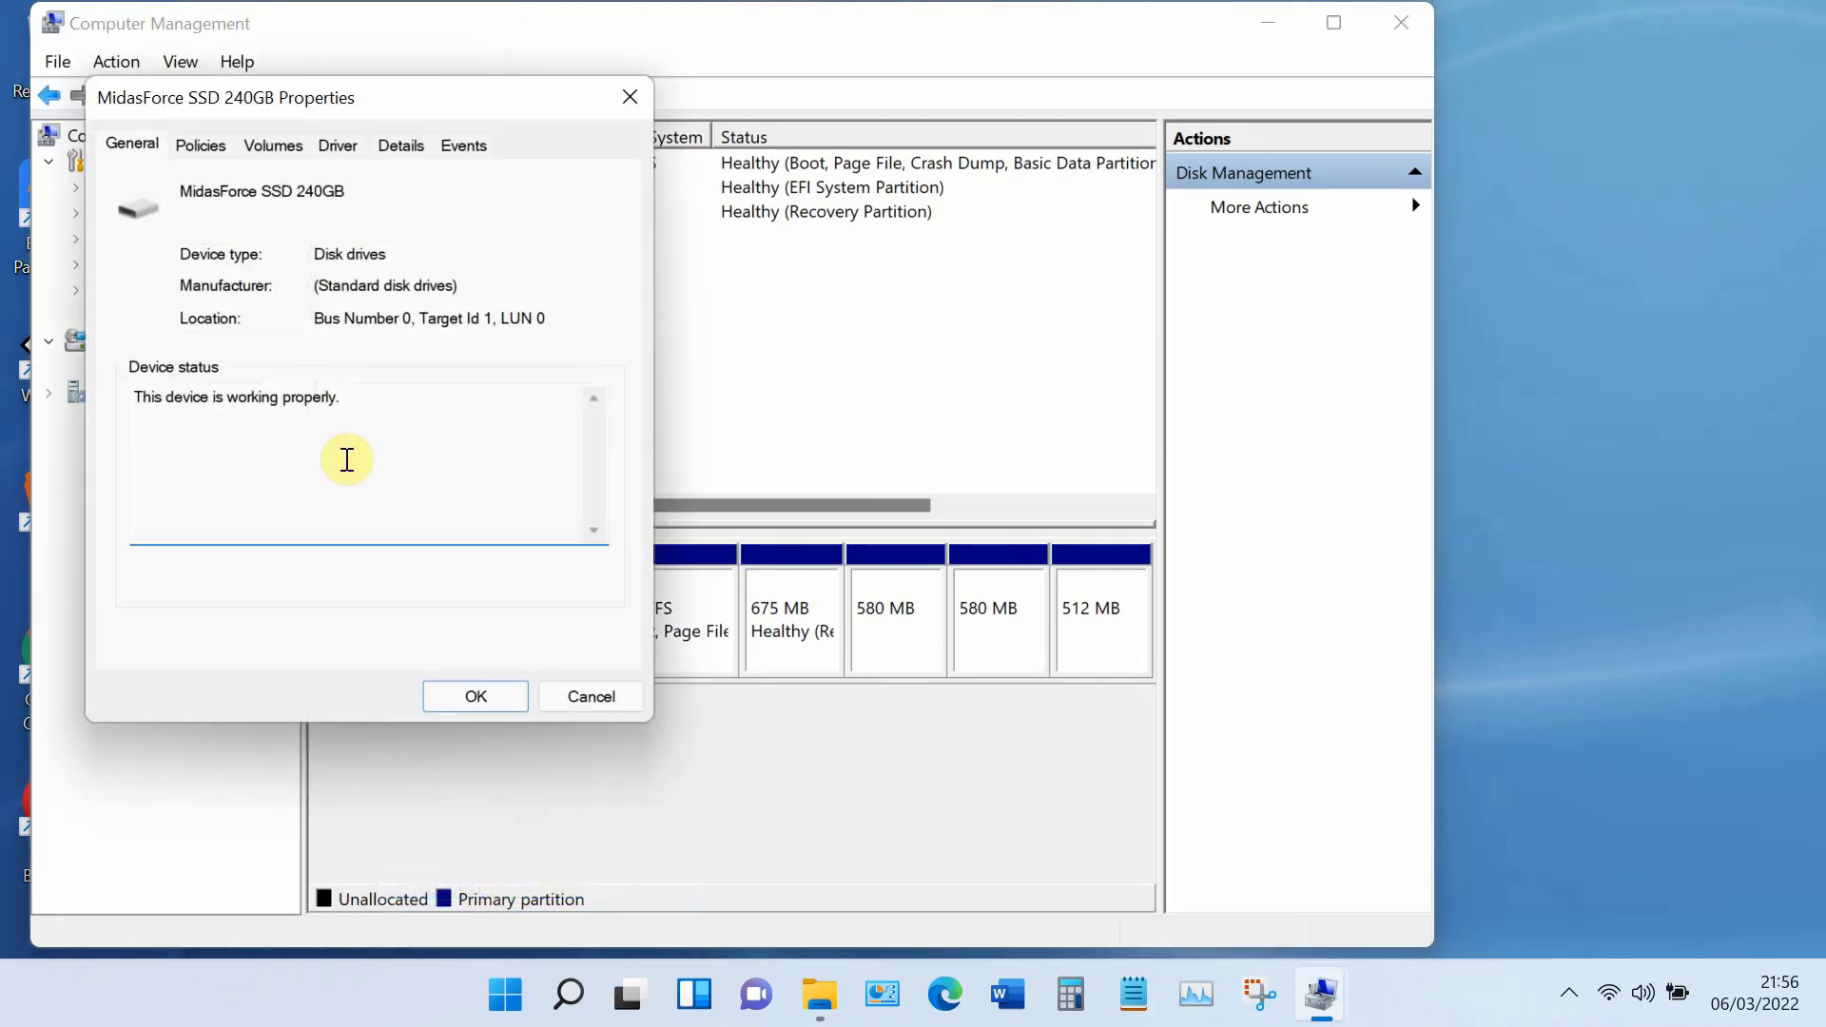
pyautogui.click(277, 147)
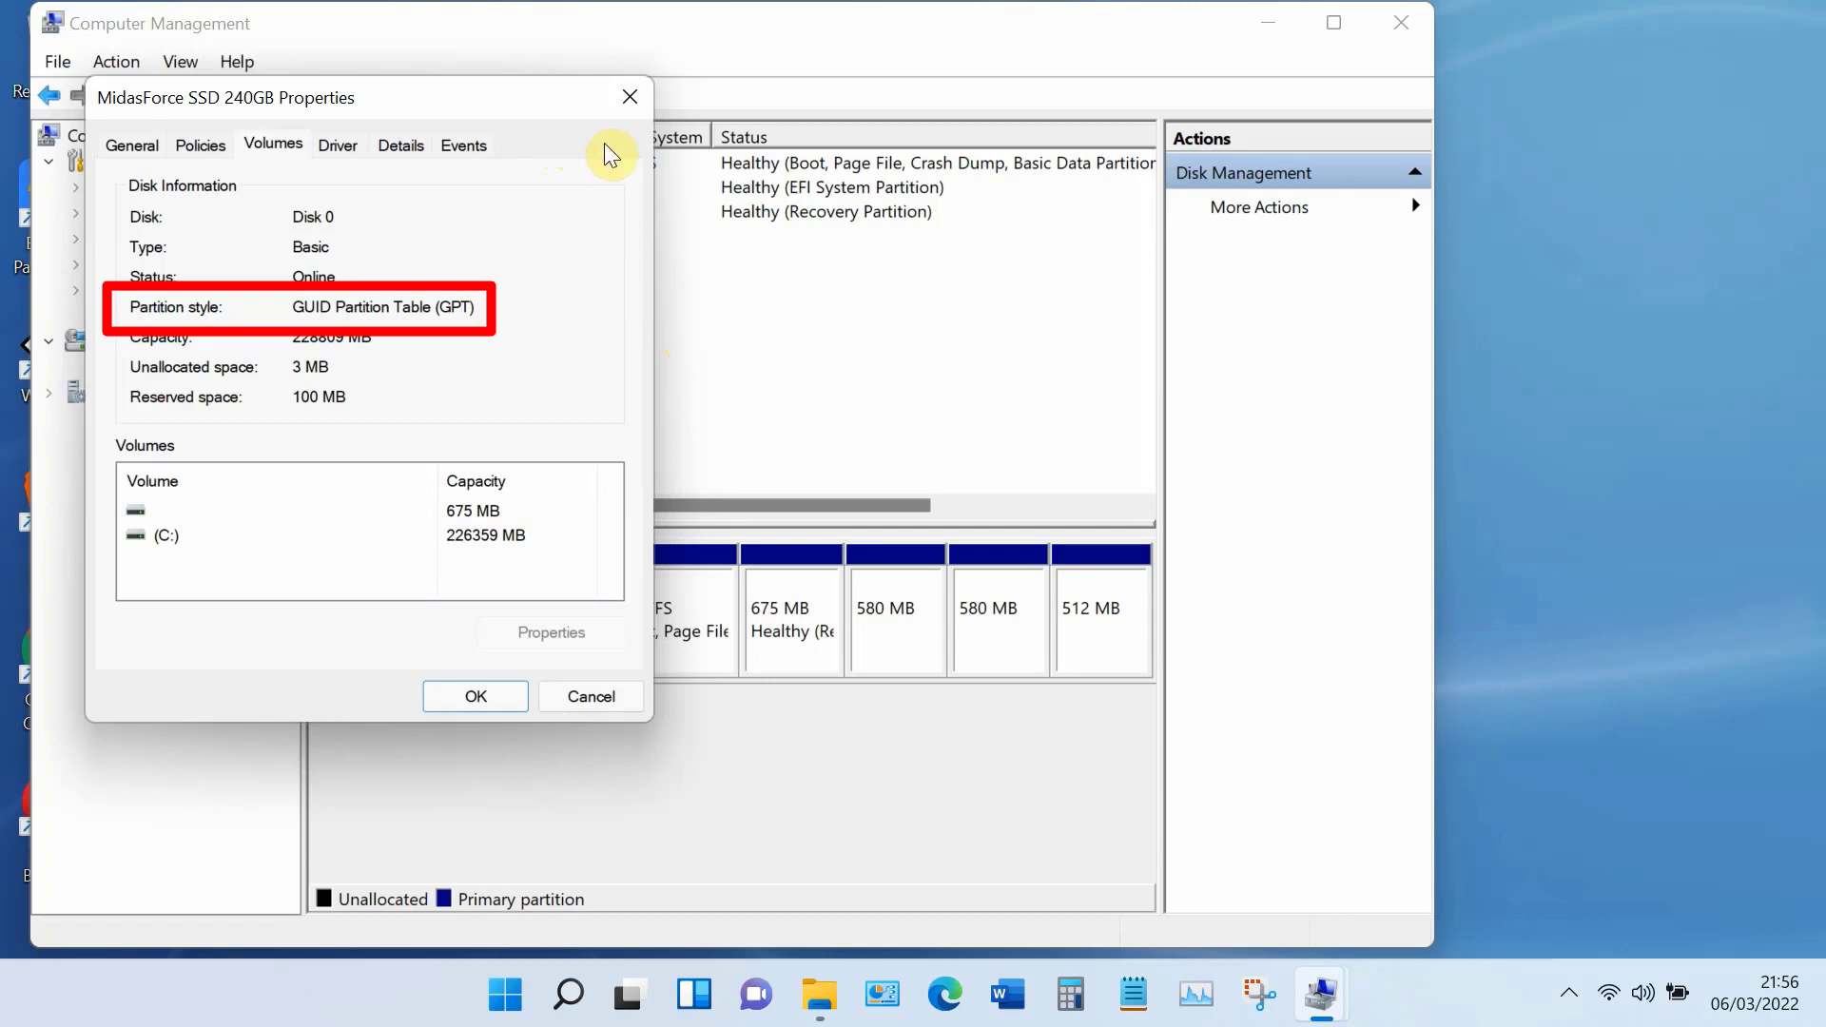
pyautogui.click(491, 699)
pyautogui.click(1388, 29)
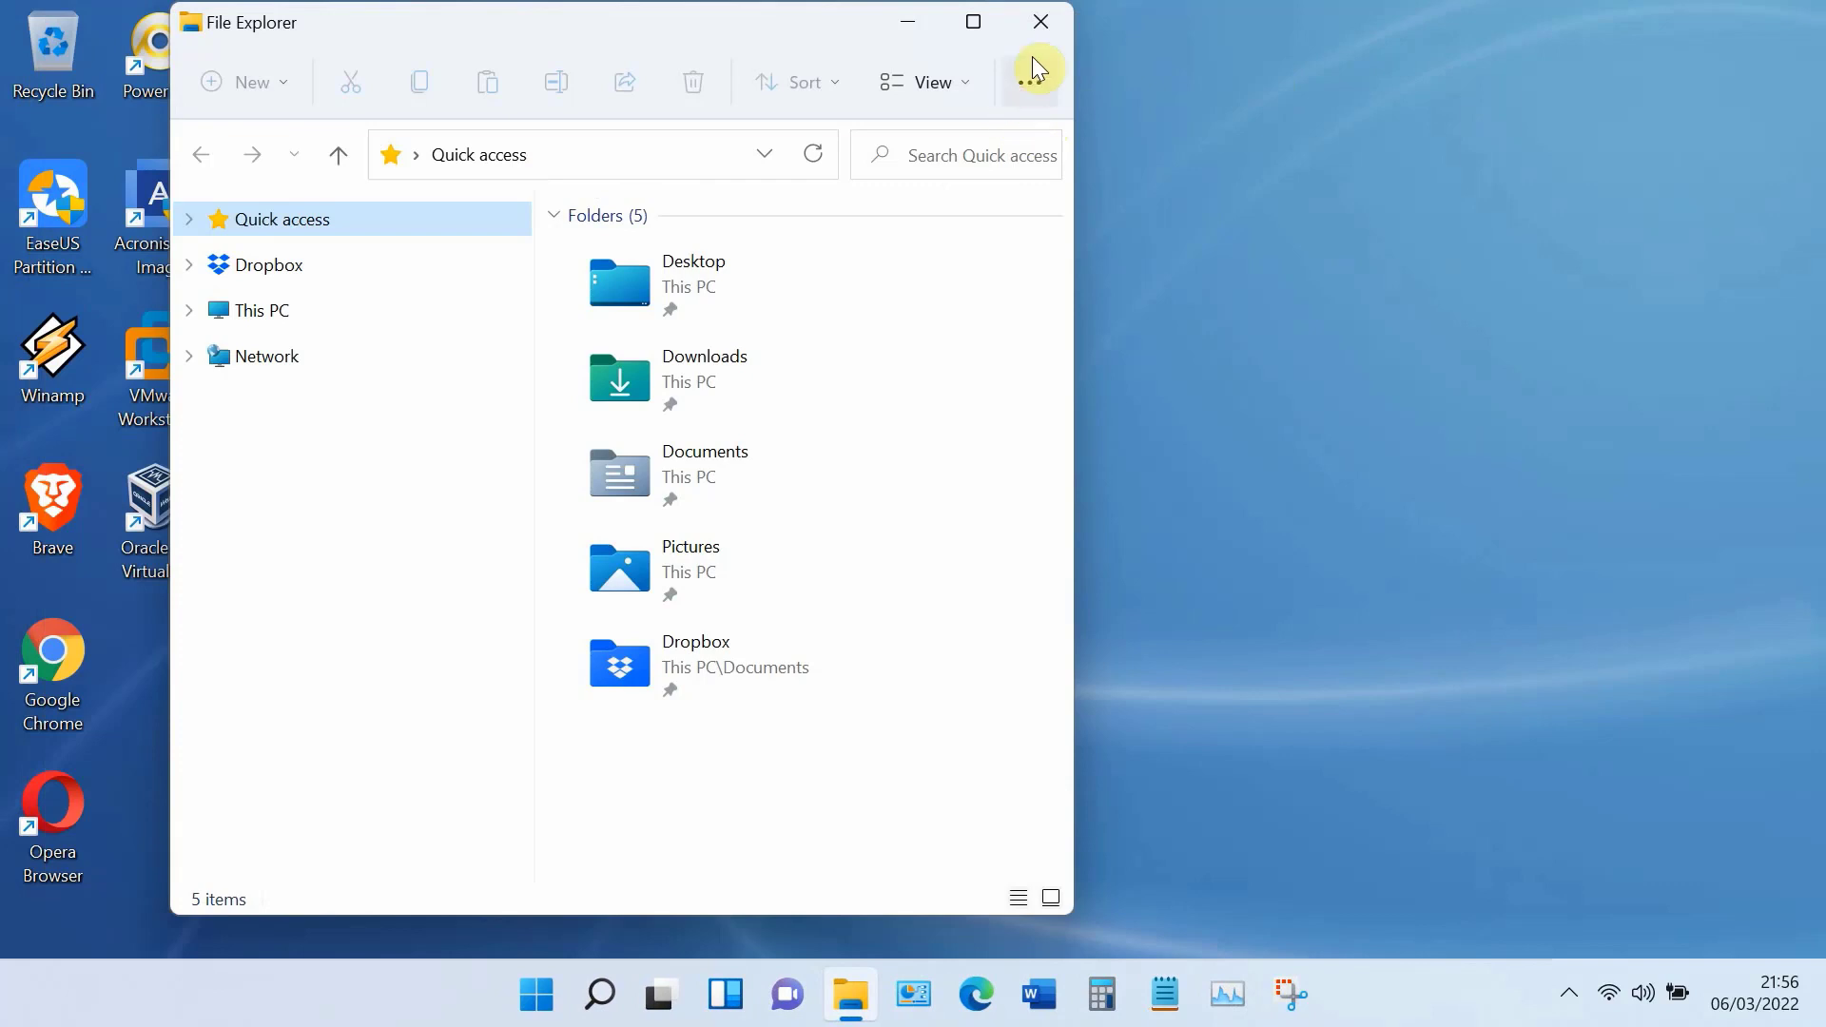
# Step: Reopen File Explorer, launch Computer Management via This PC > Manage, and show Device Manager
pyautogui.click(1046, 26)
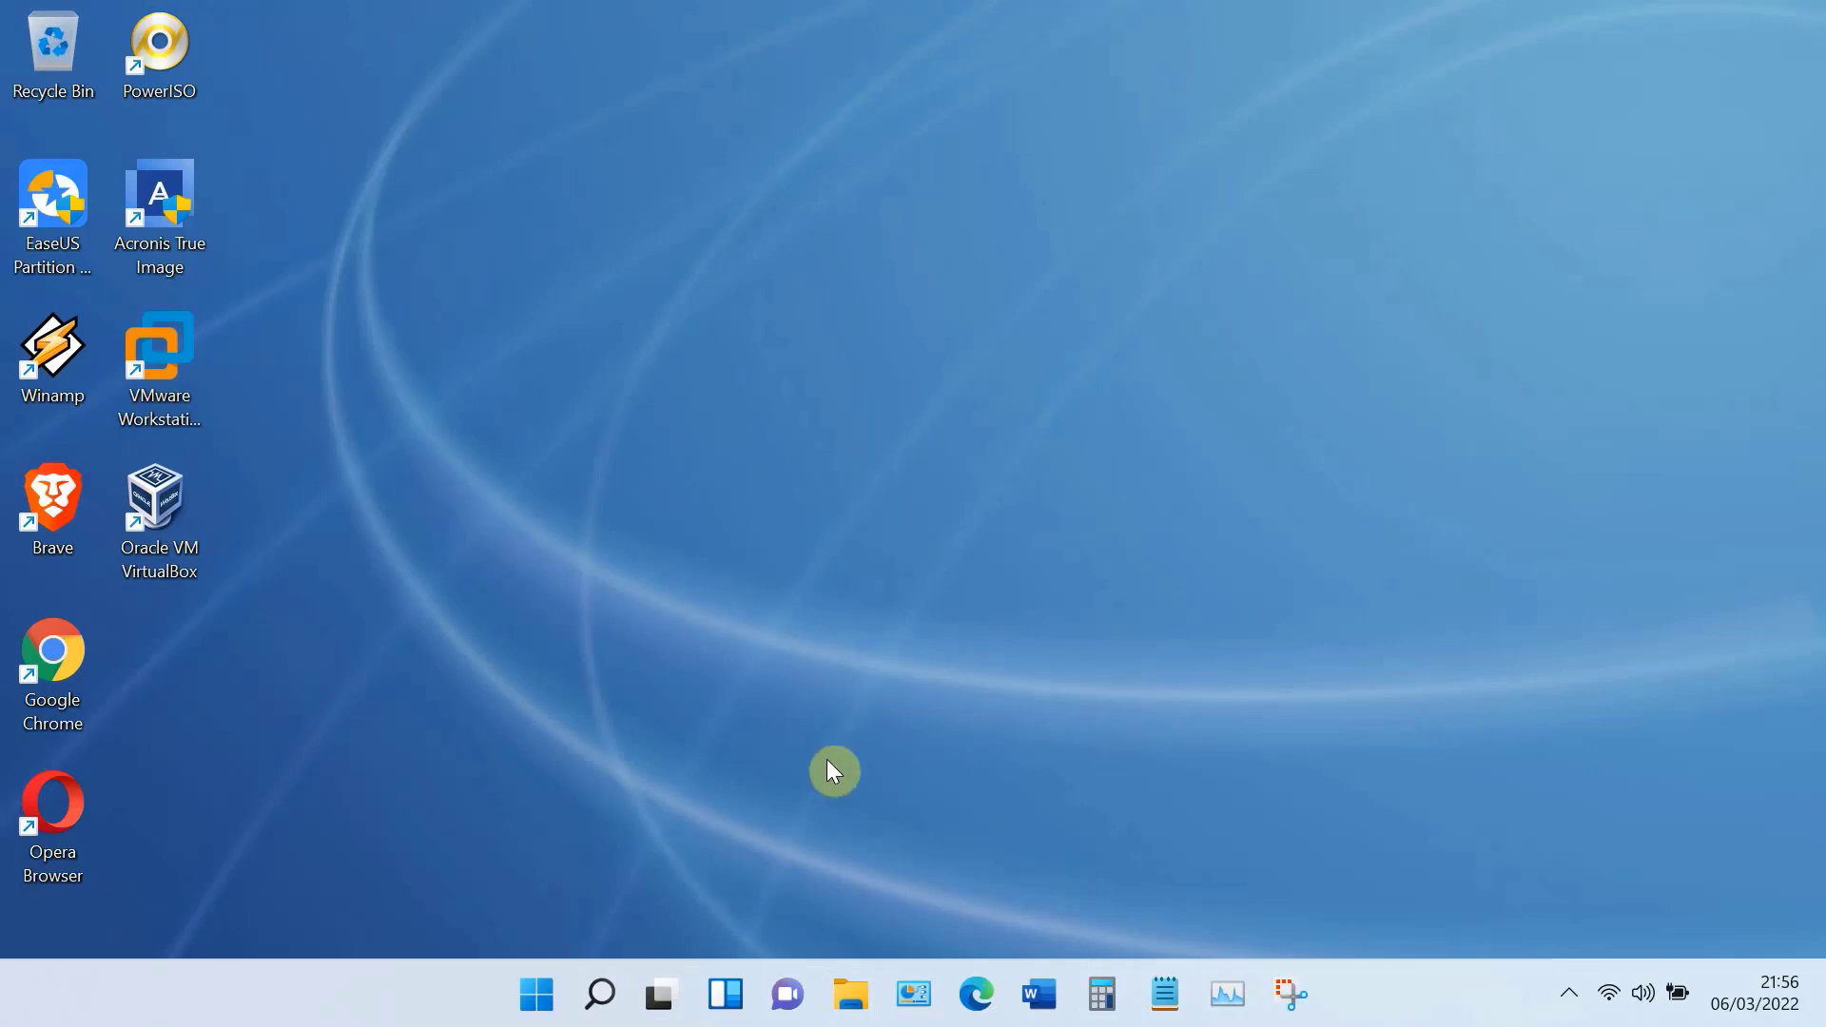
pyautogui.click(850, 992)
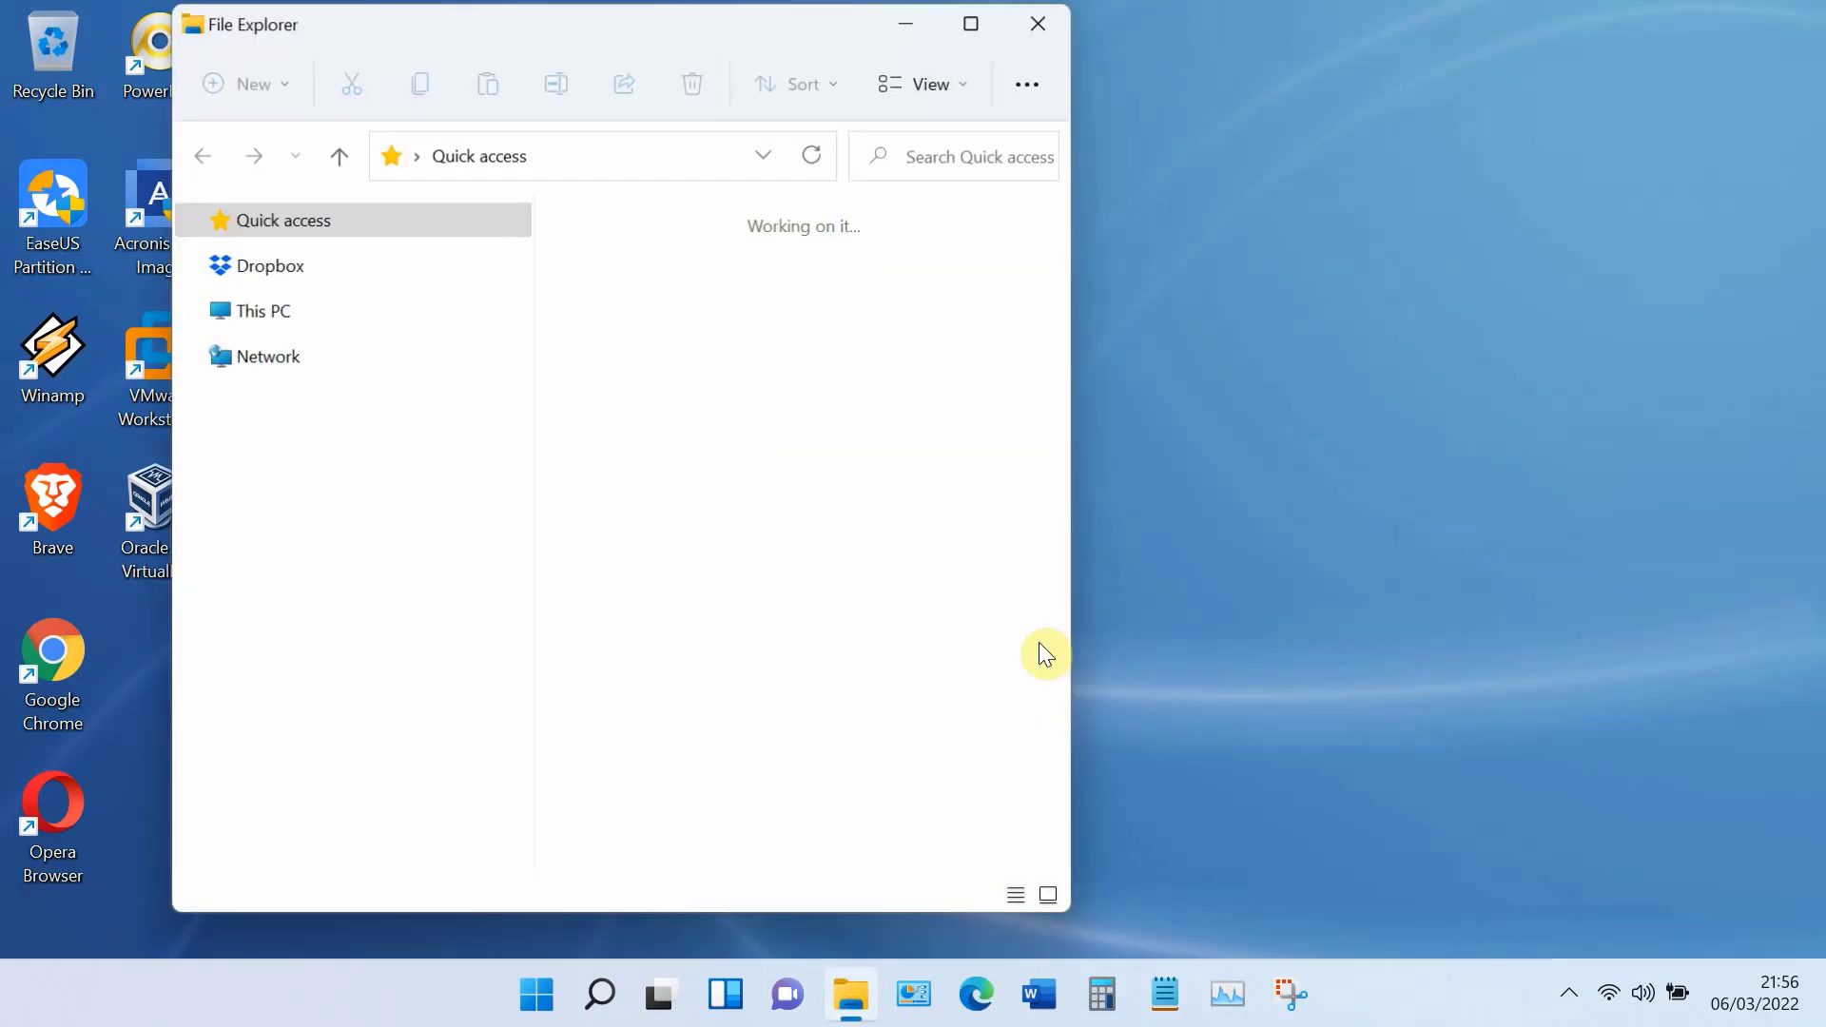
pyautogui.click(268, 314)
pyautogui.rightClick(269, 317)
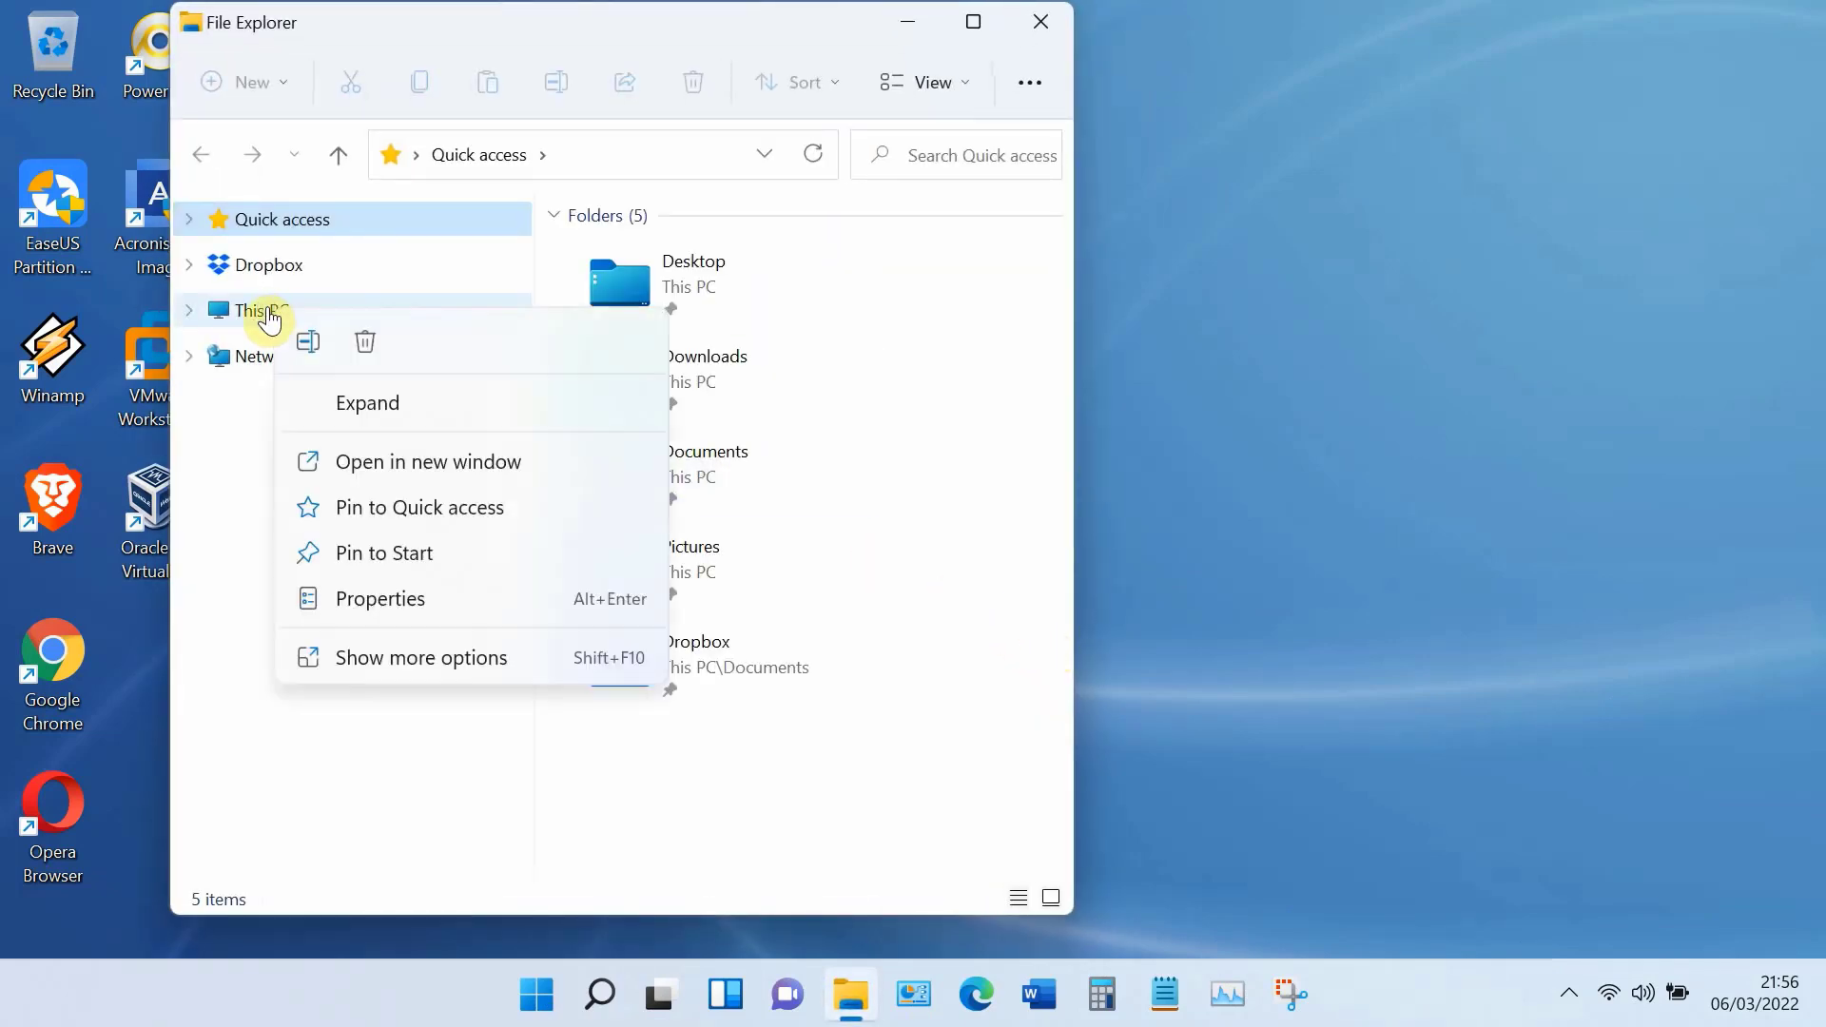
pyautogui.click(337, 656)
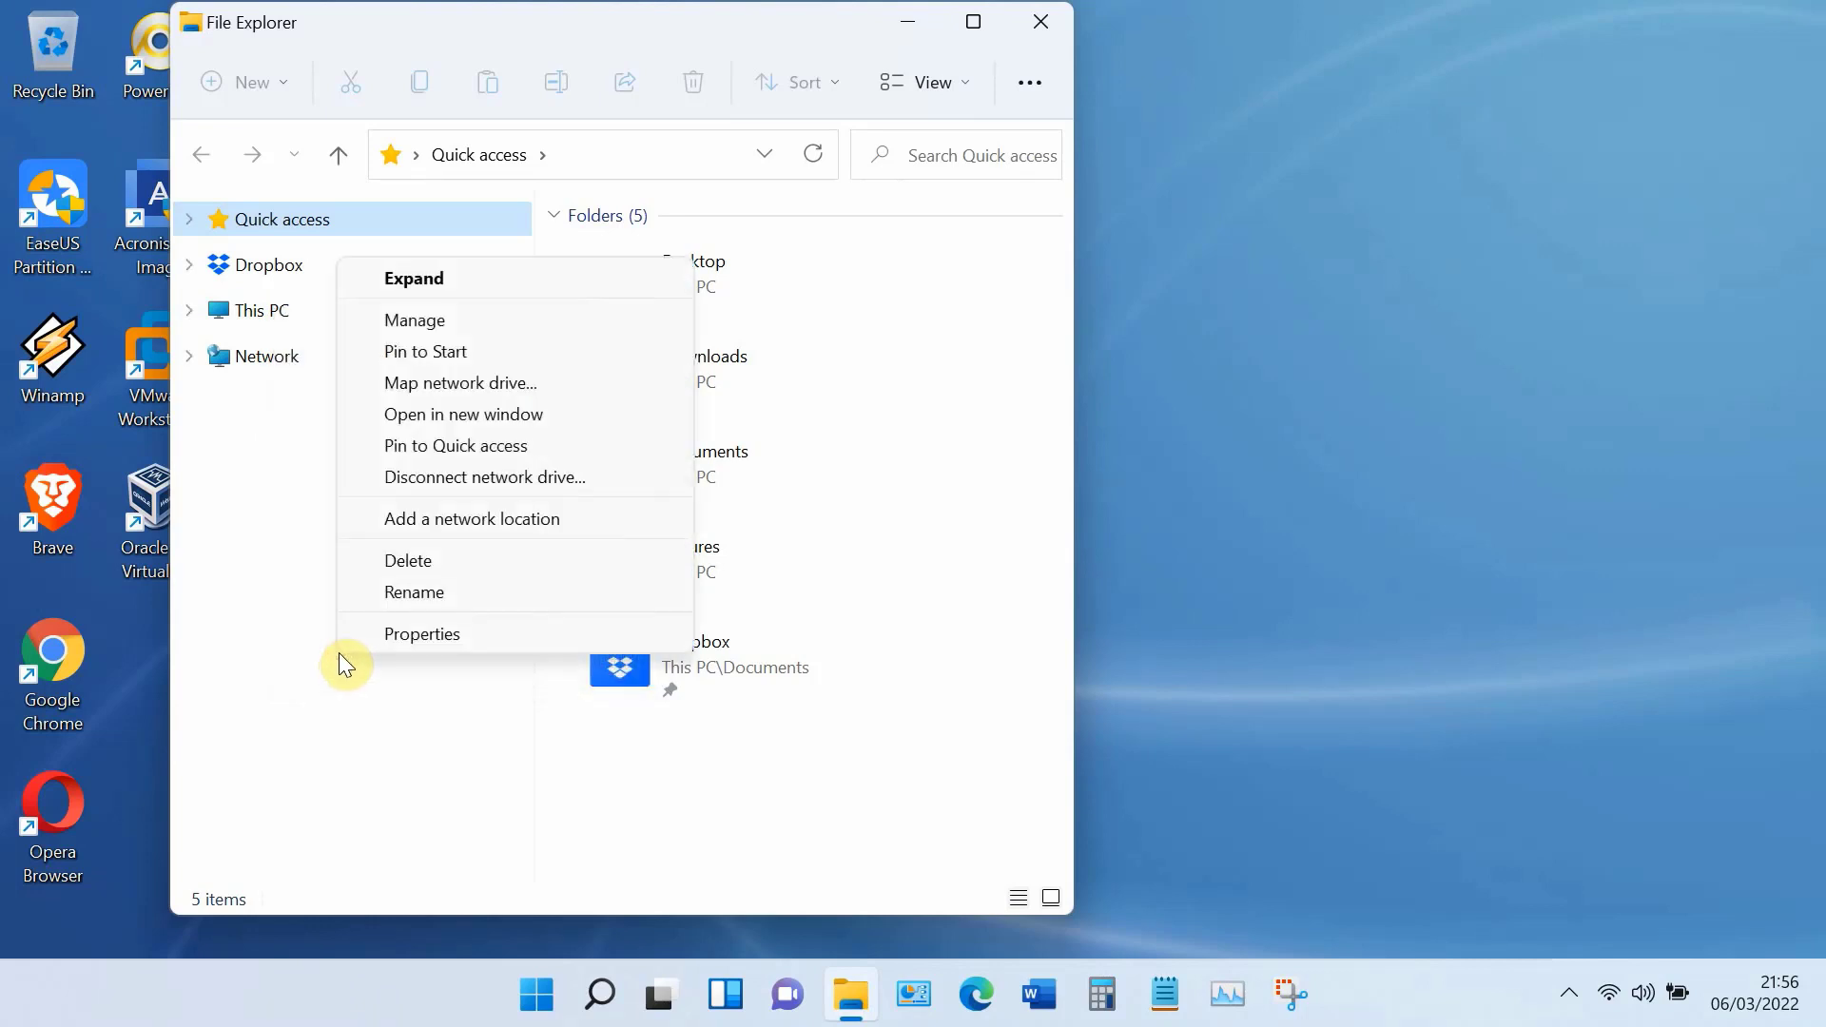
pyautogui.click(414, 326)
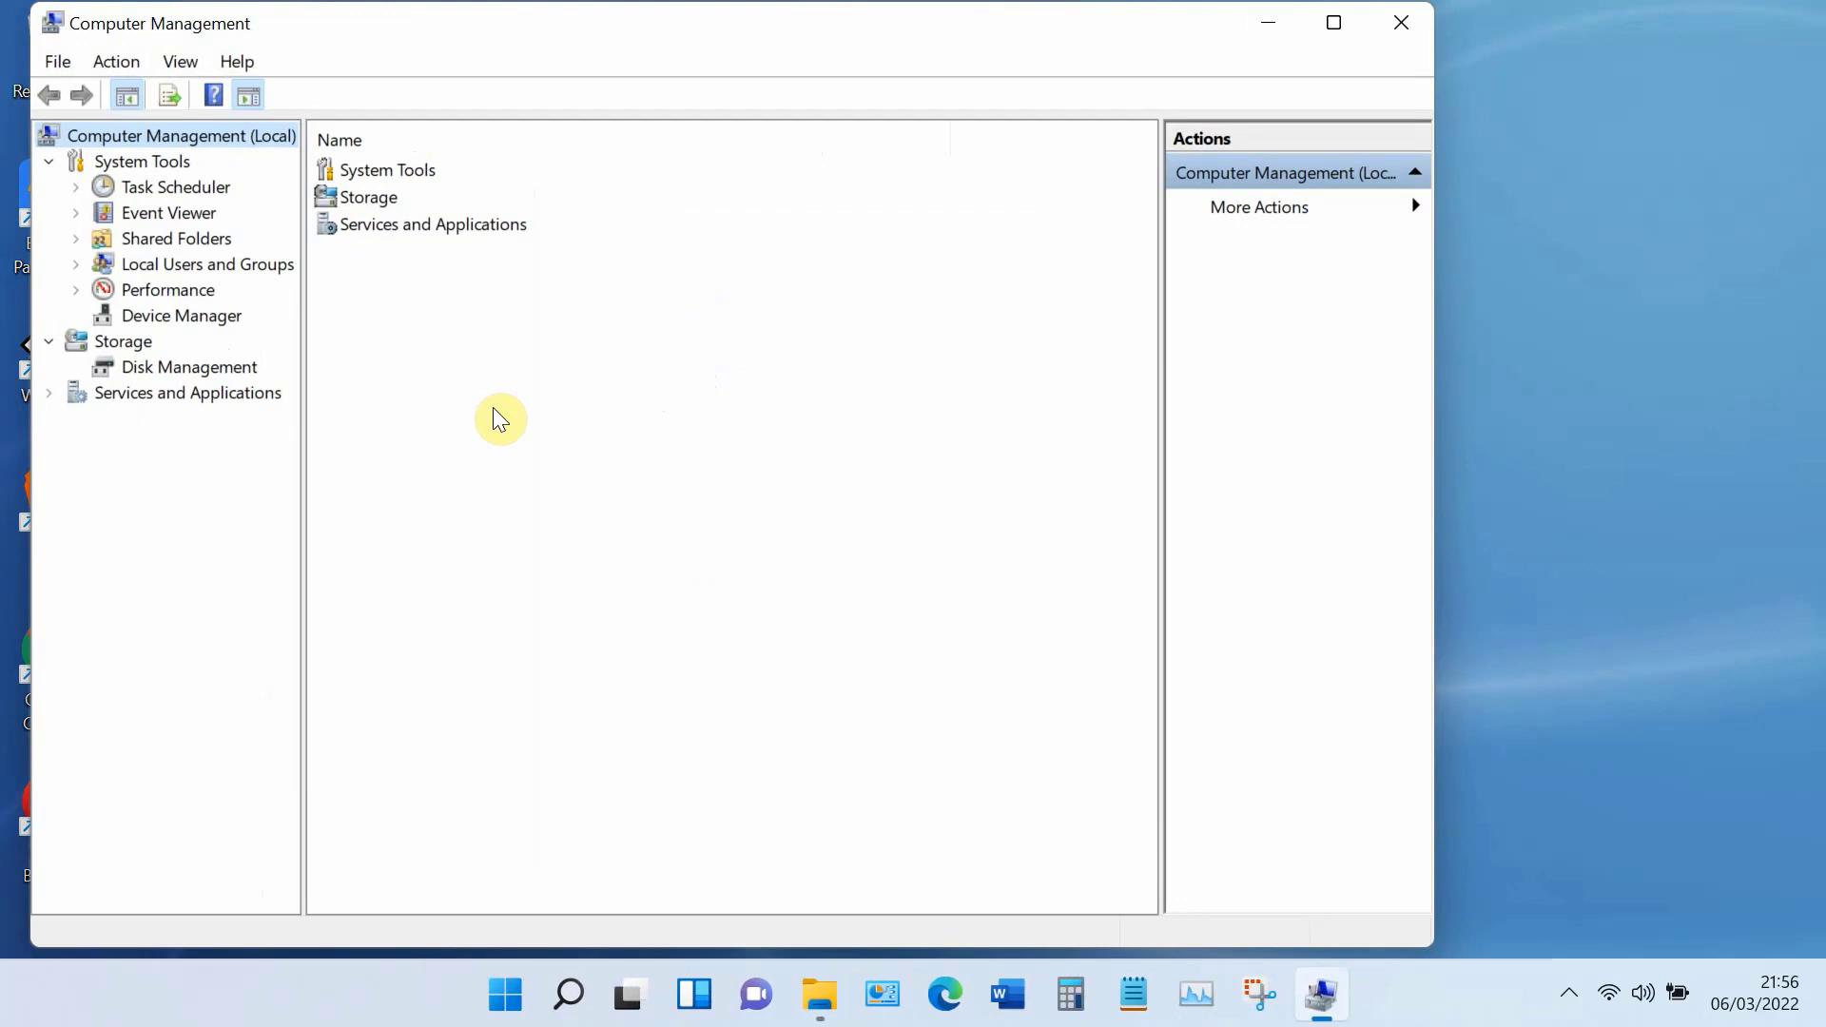
pyautogui.click(199, 315)
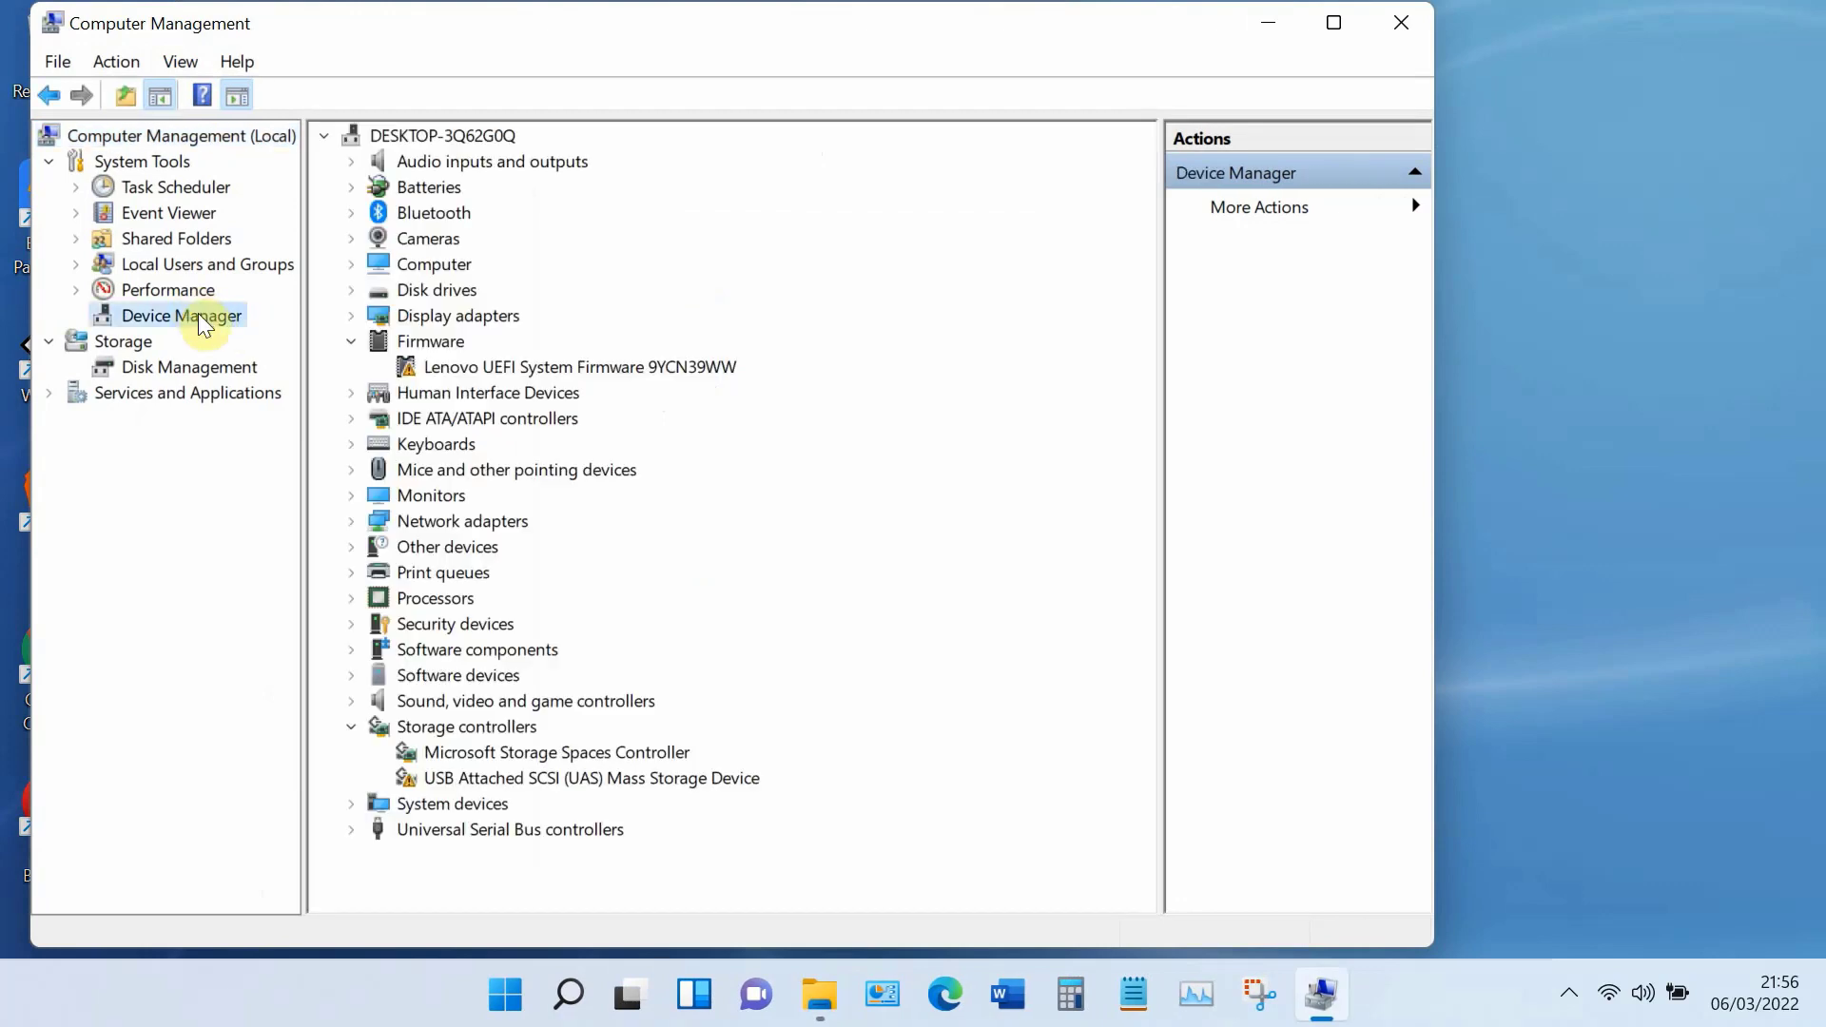
# Step: Populate the MidasForce SSD 240GB Volumes tab to confirm GPT, then close Computer Management
pyautogui.click(351, 290)
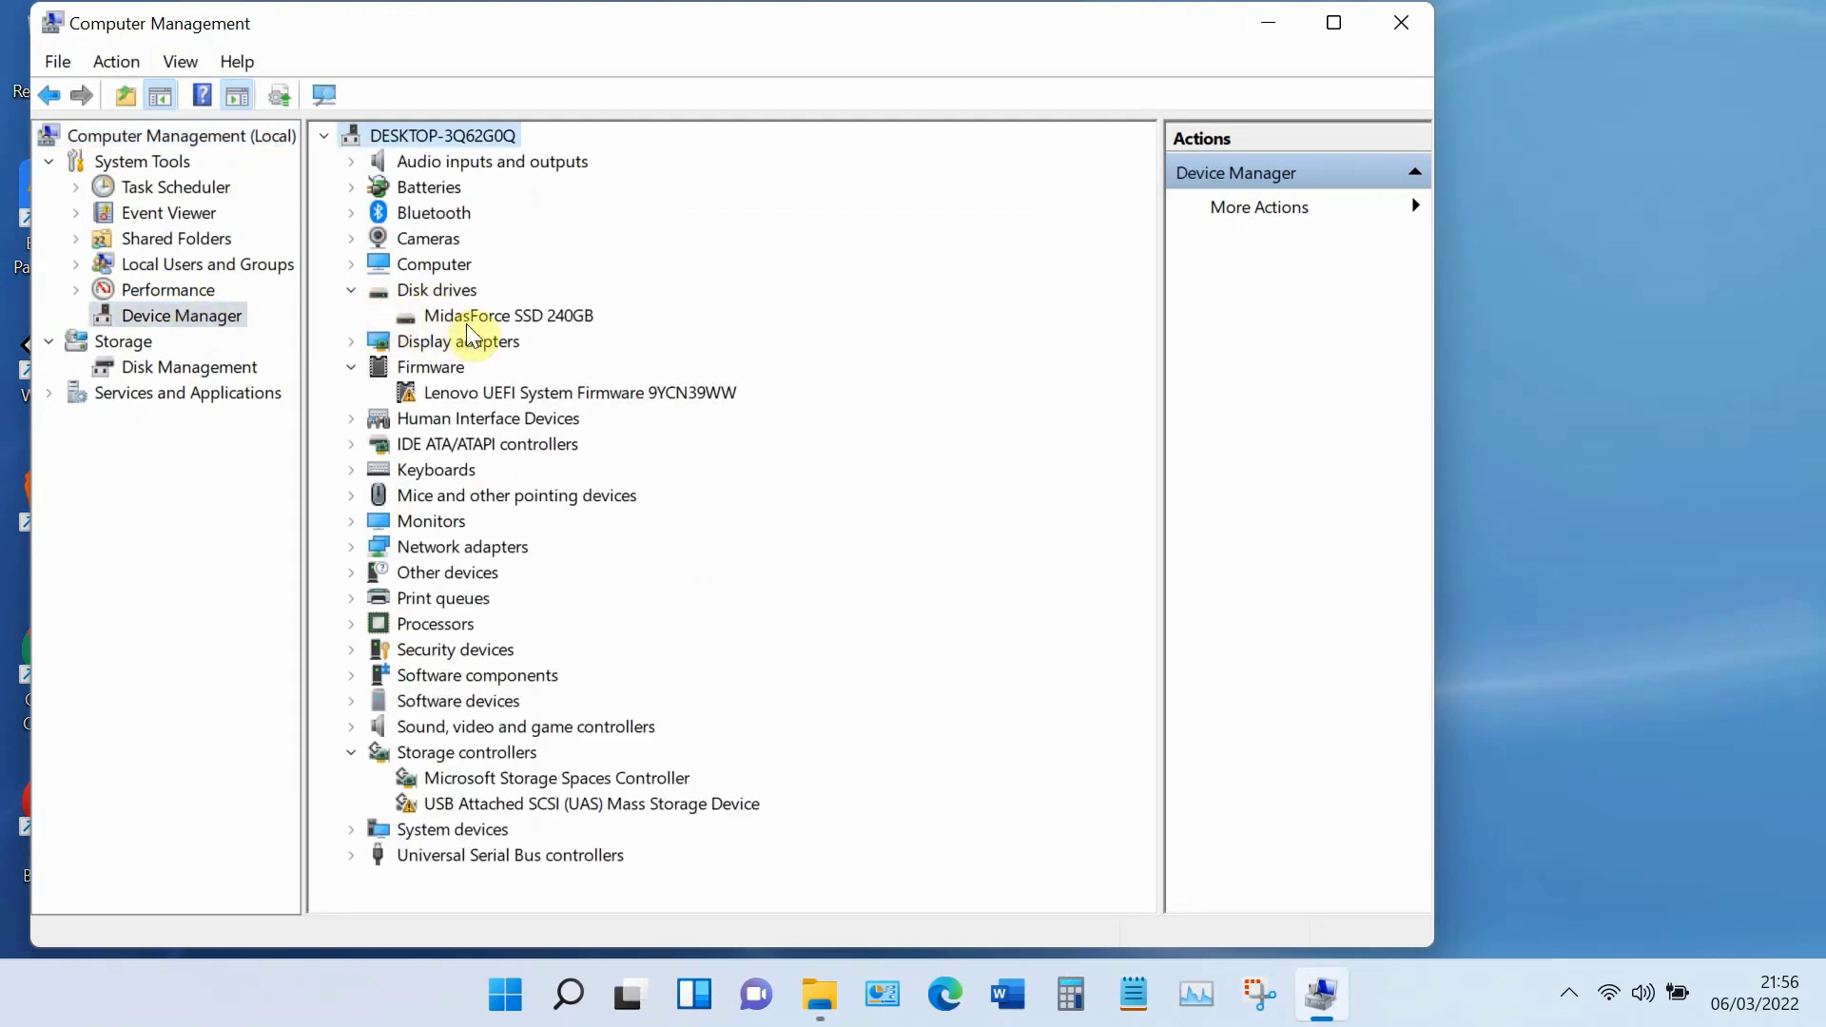
pyautogui.click(533, 308)
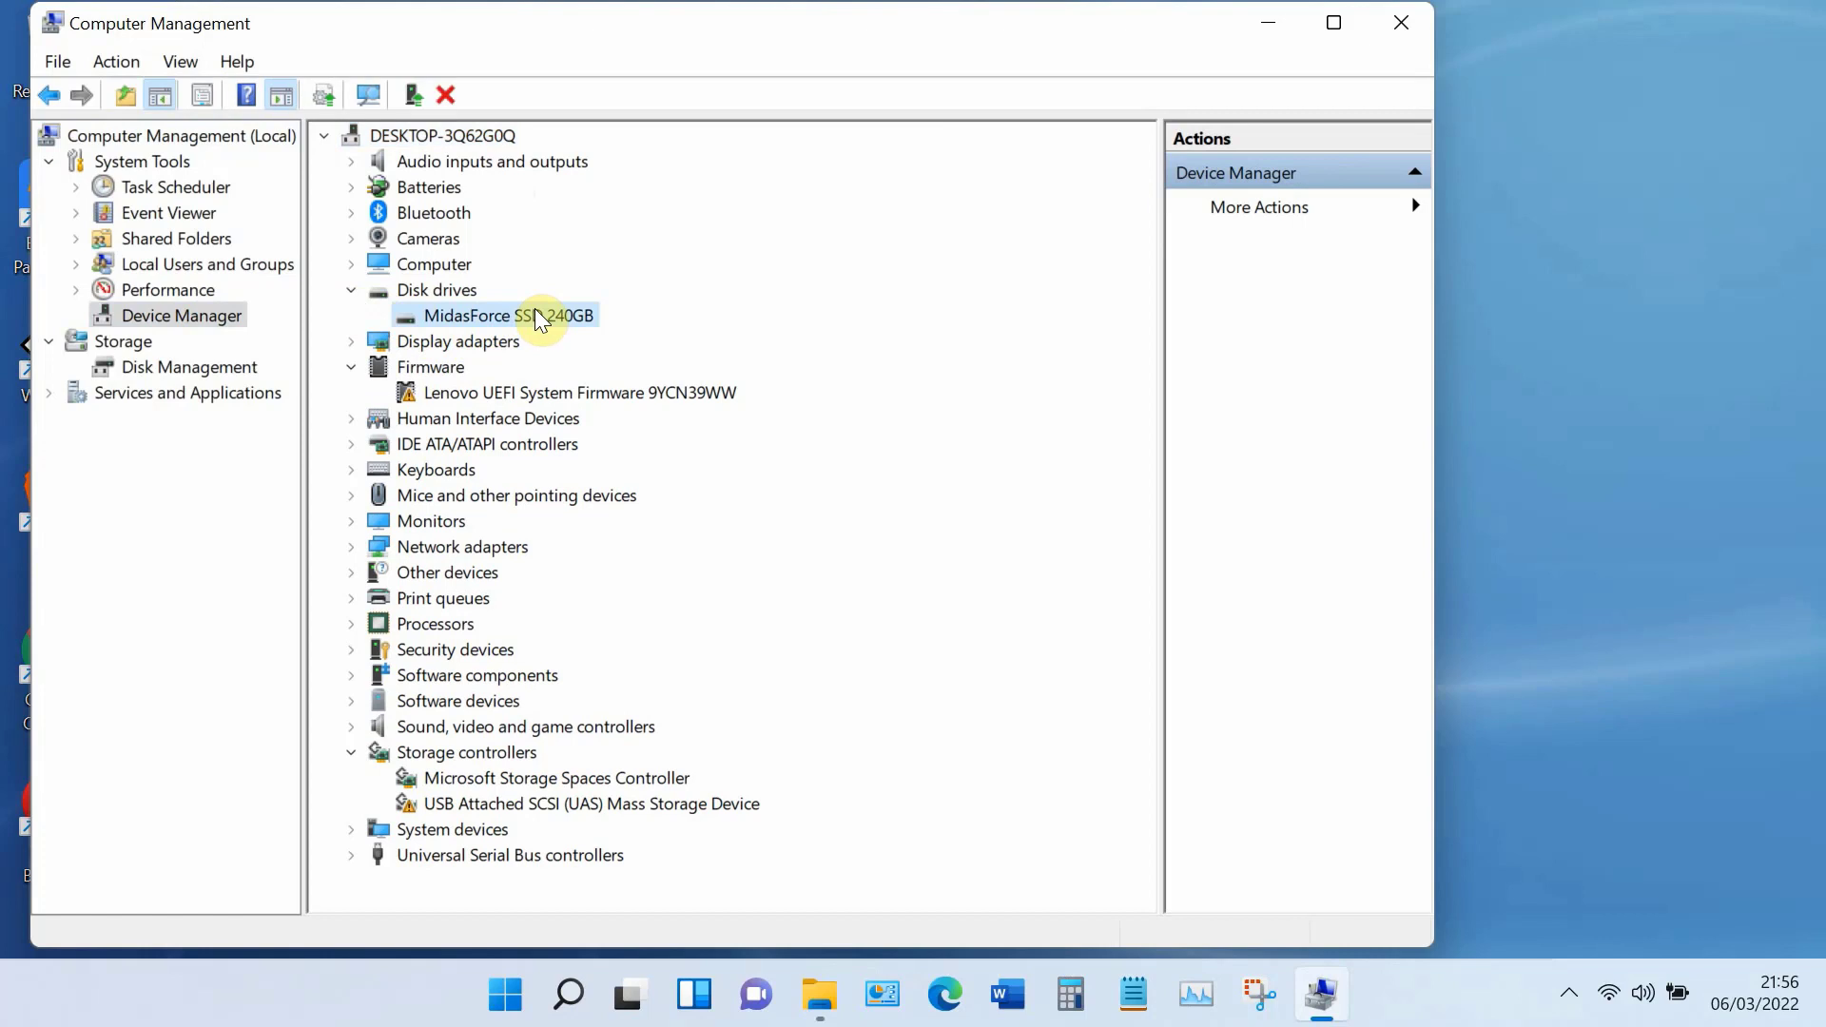
pyautogui.rightClick(534, 308)
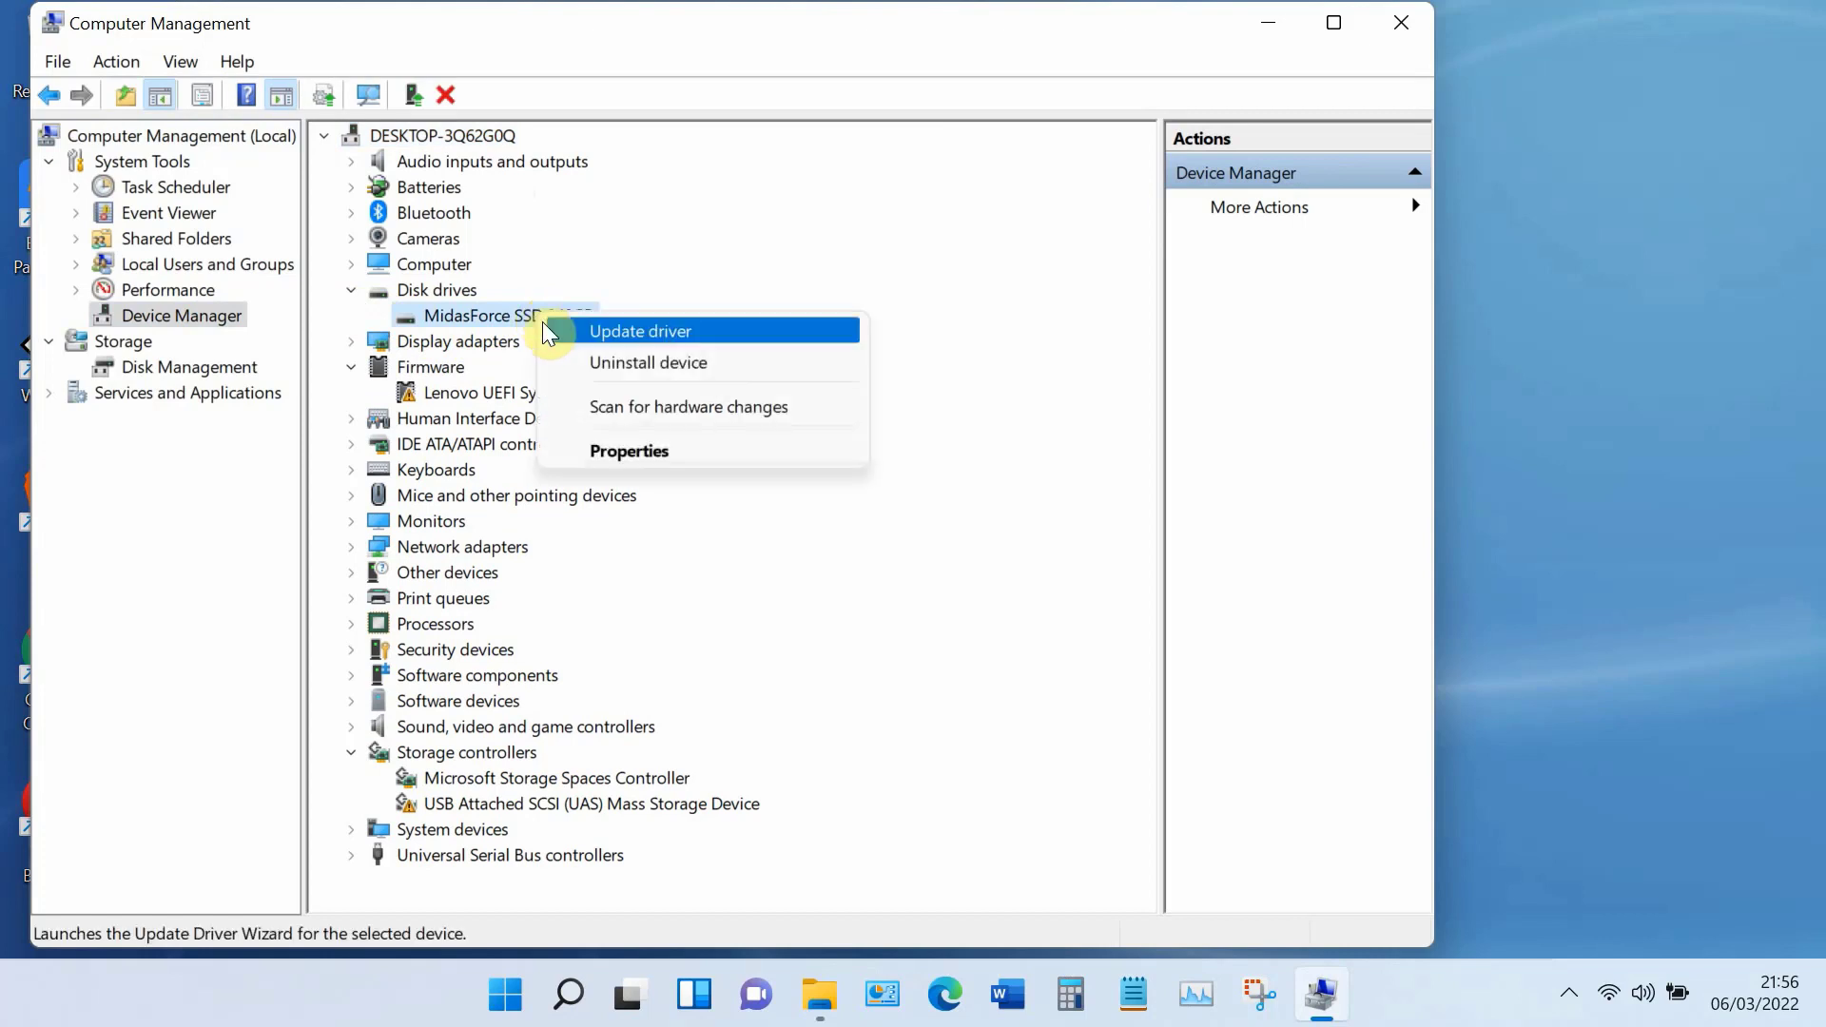
pyautogui.click(624, 448)
pyautogui.click(637, 219)
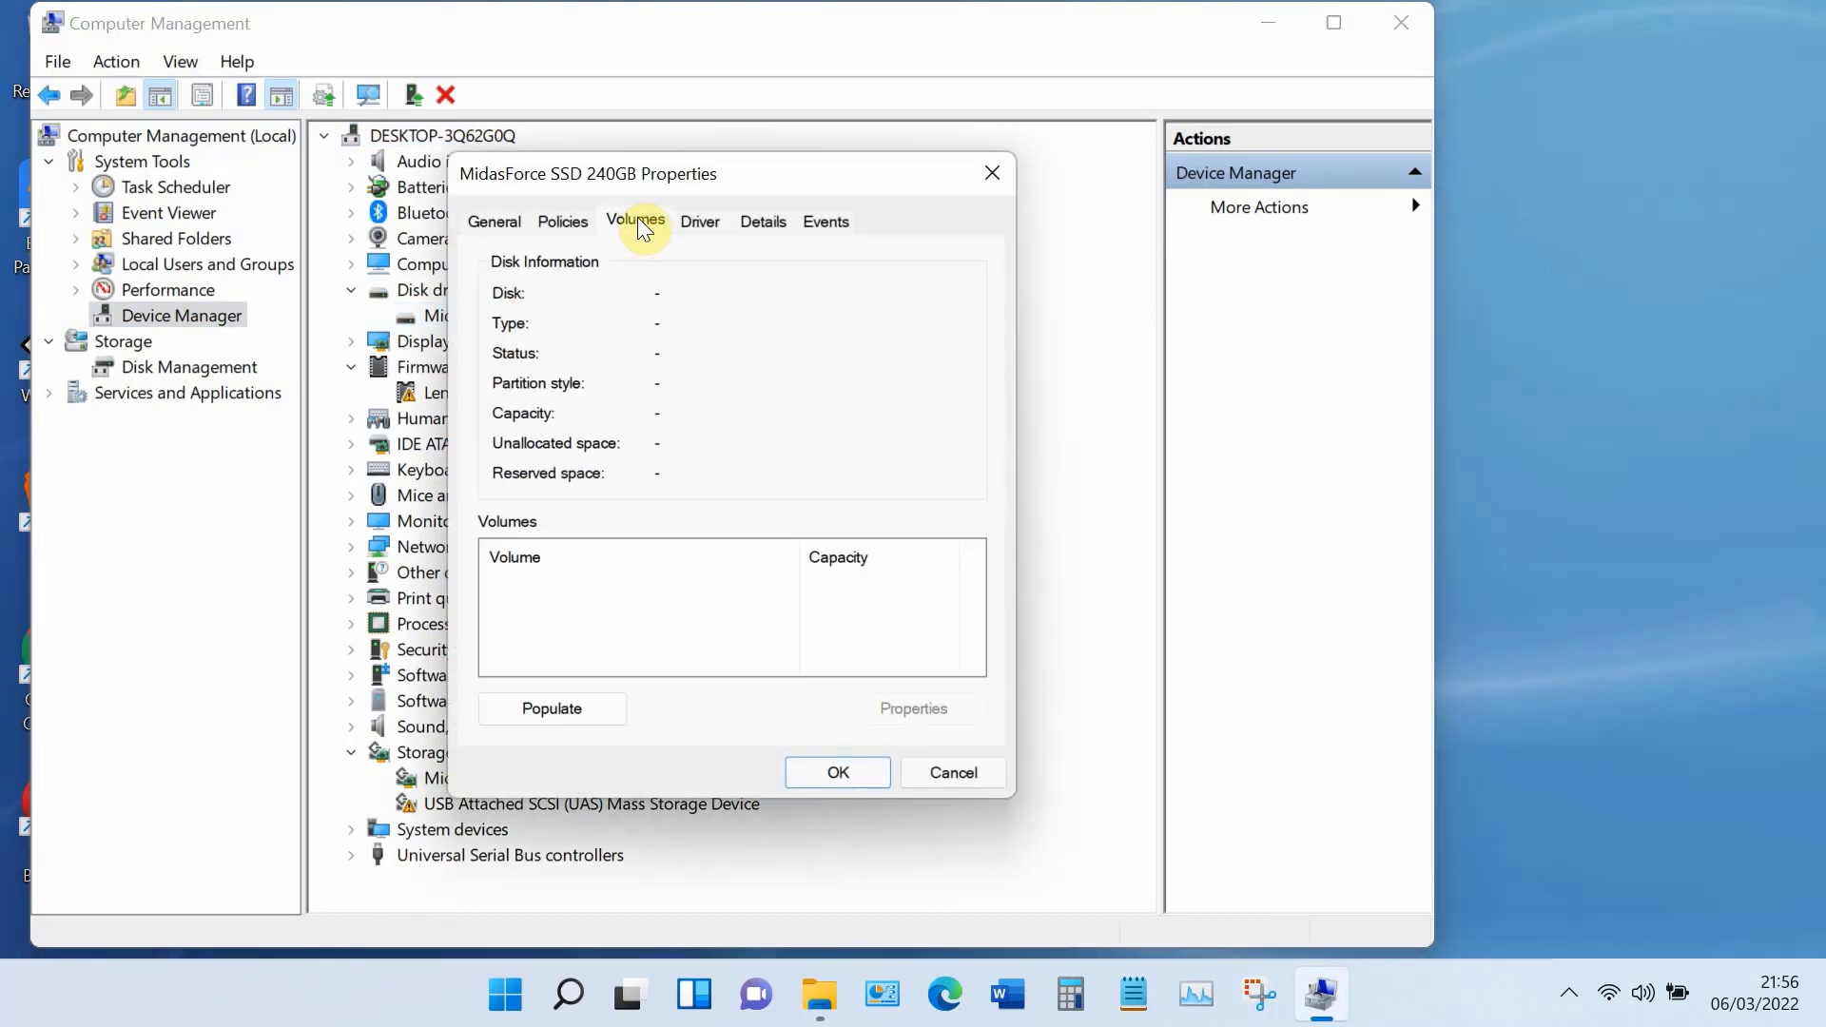
pyautogui.click(556, 708)
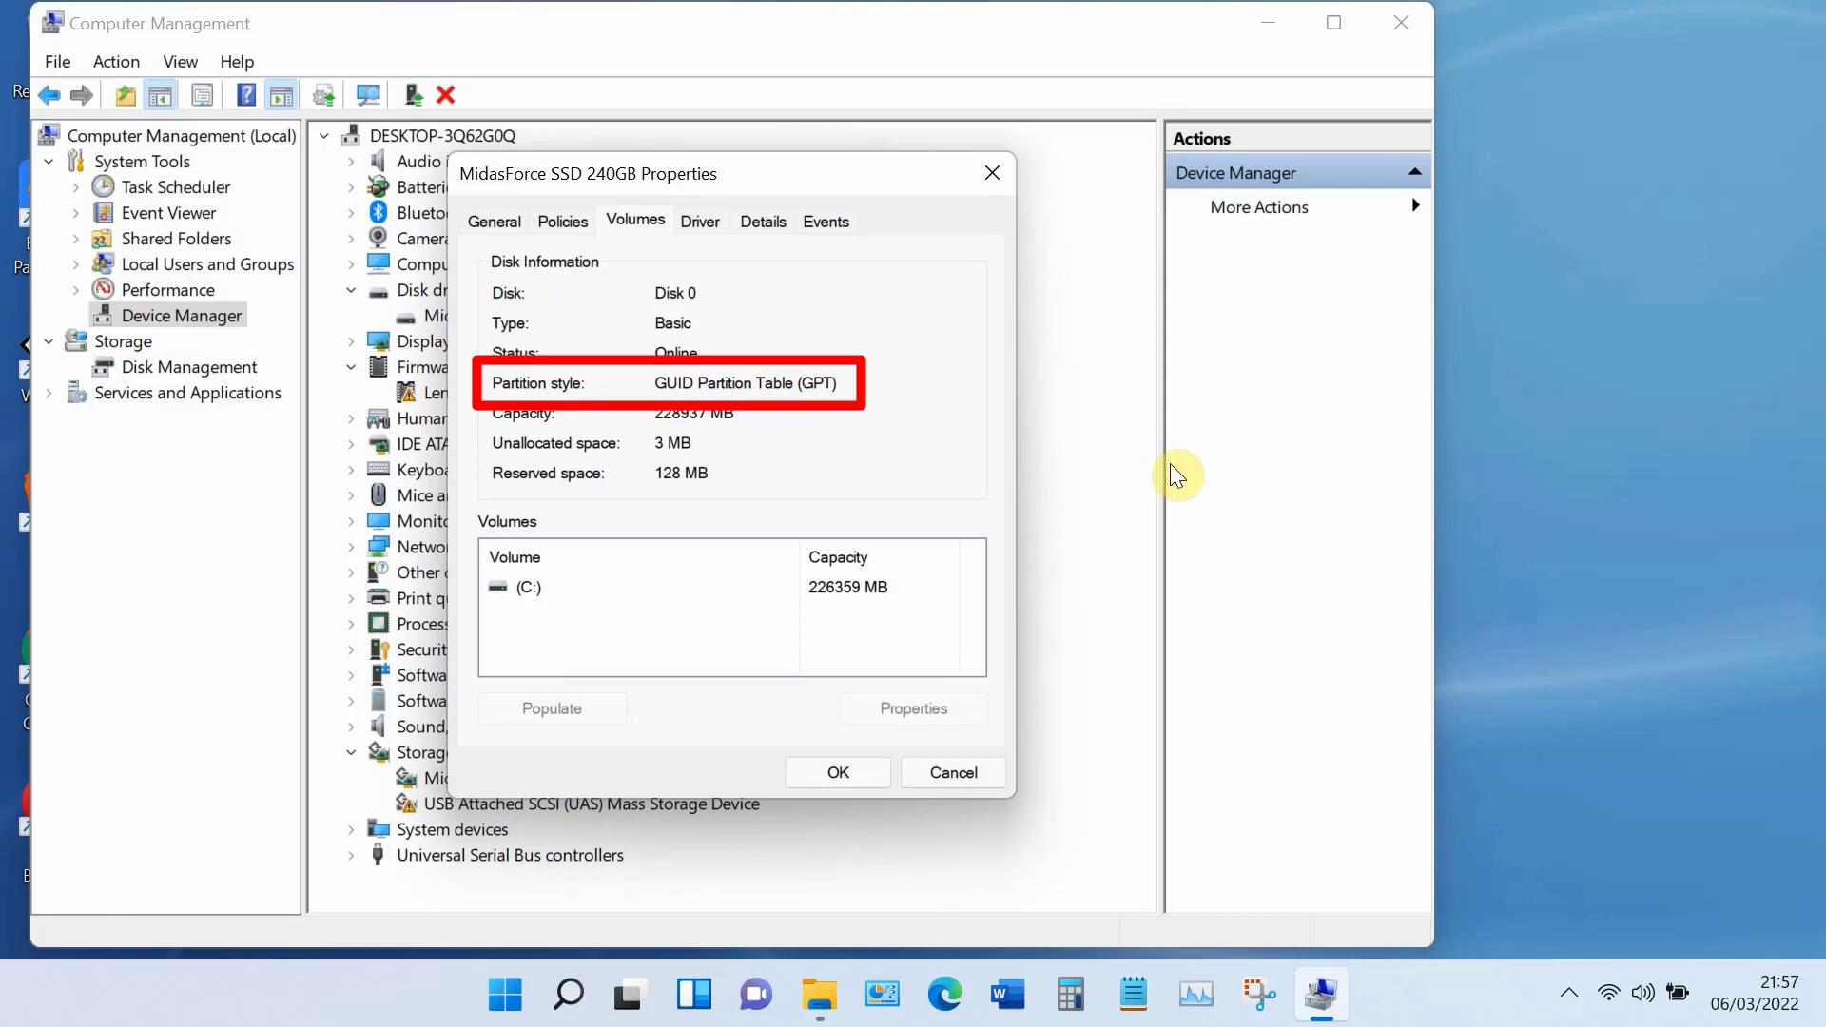
pyautogui.click(837, 772)
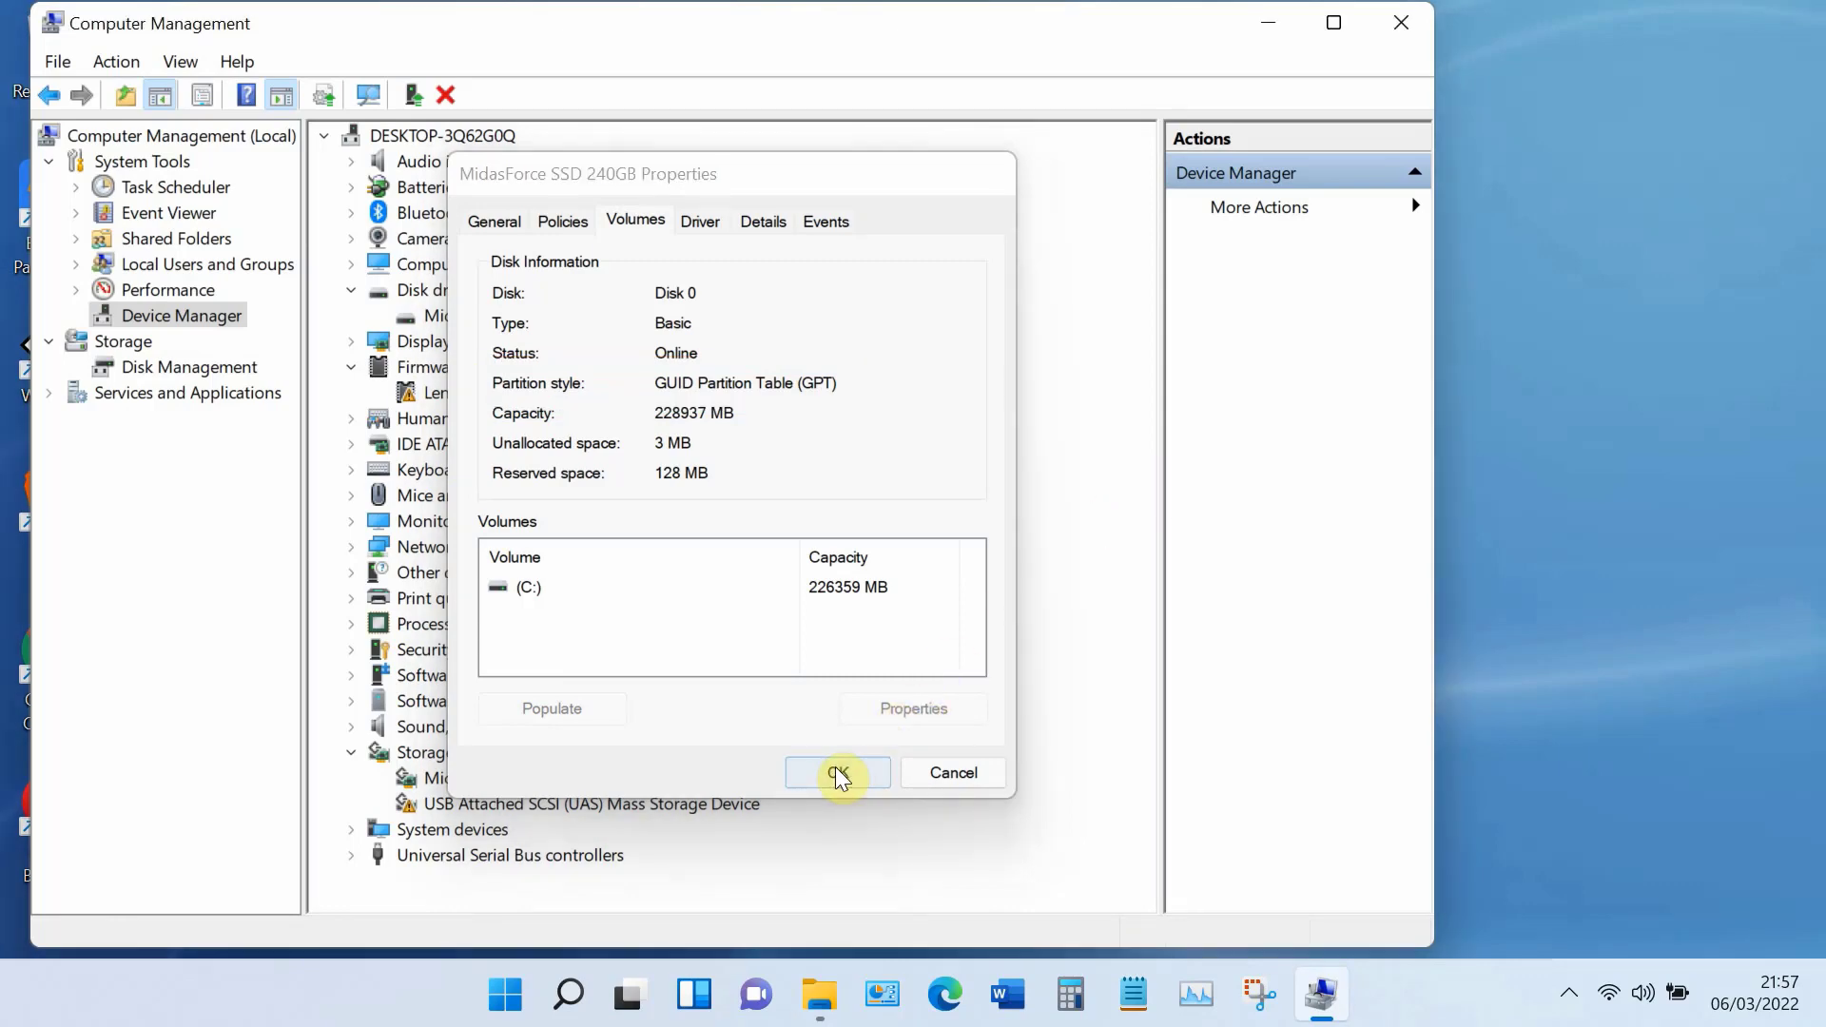
pyautogui.click(1386, 26)
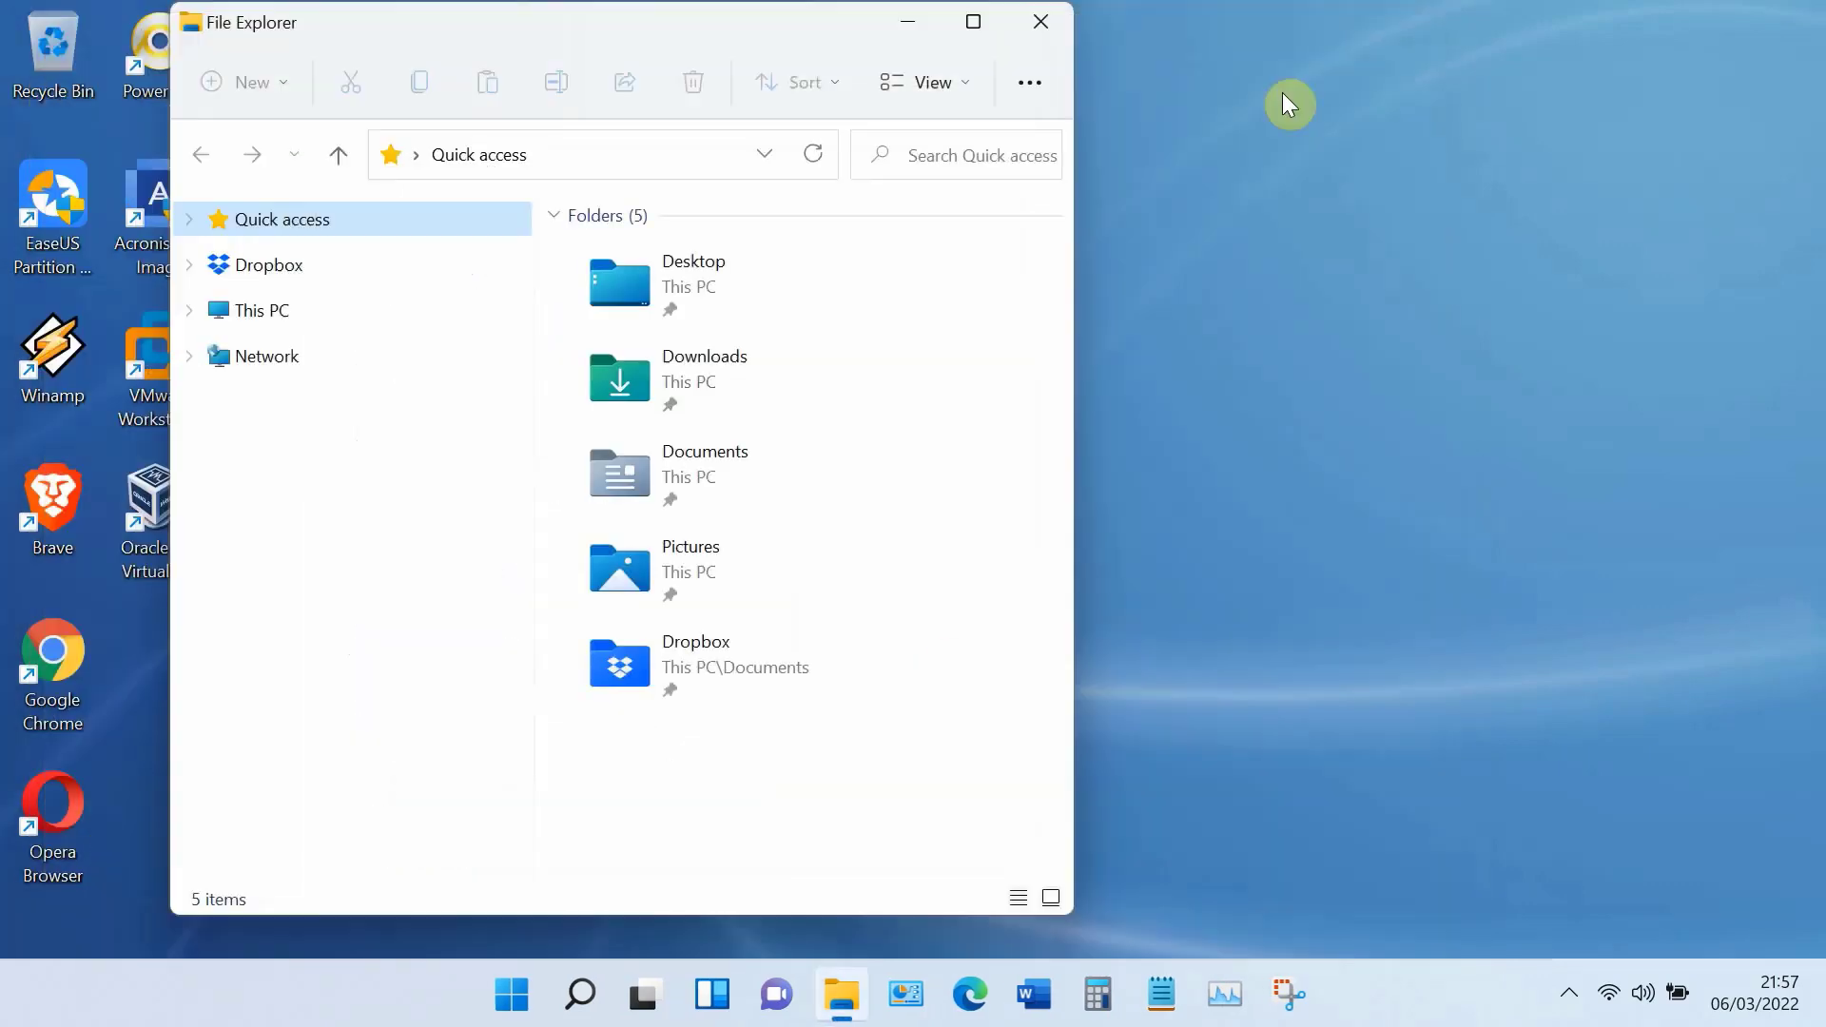
# Step: Close File Explorer and search Windows for 'command prompt'
pyautogui.click(1056, 25)
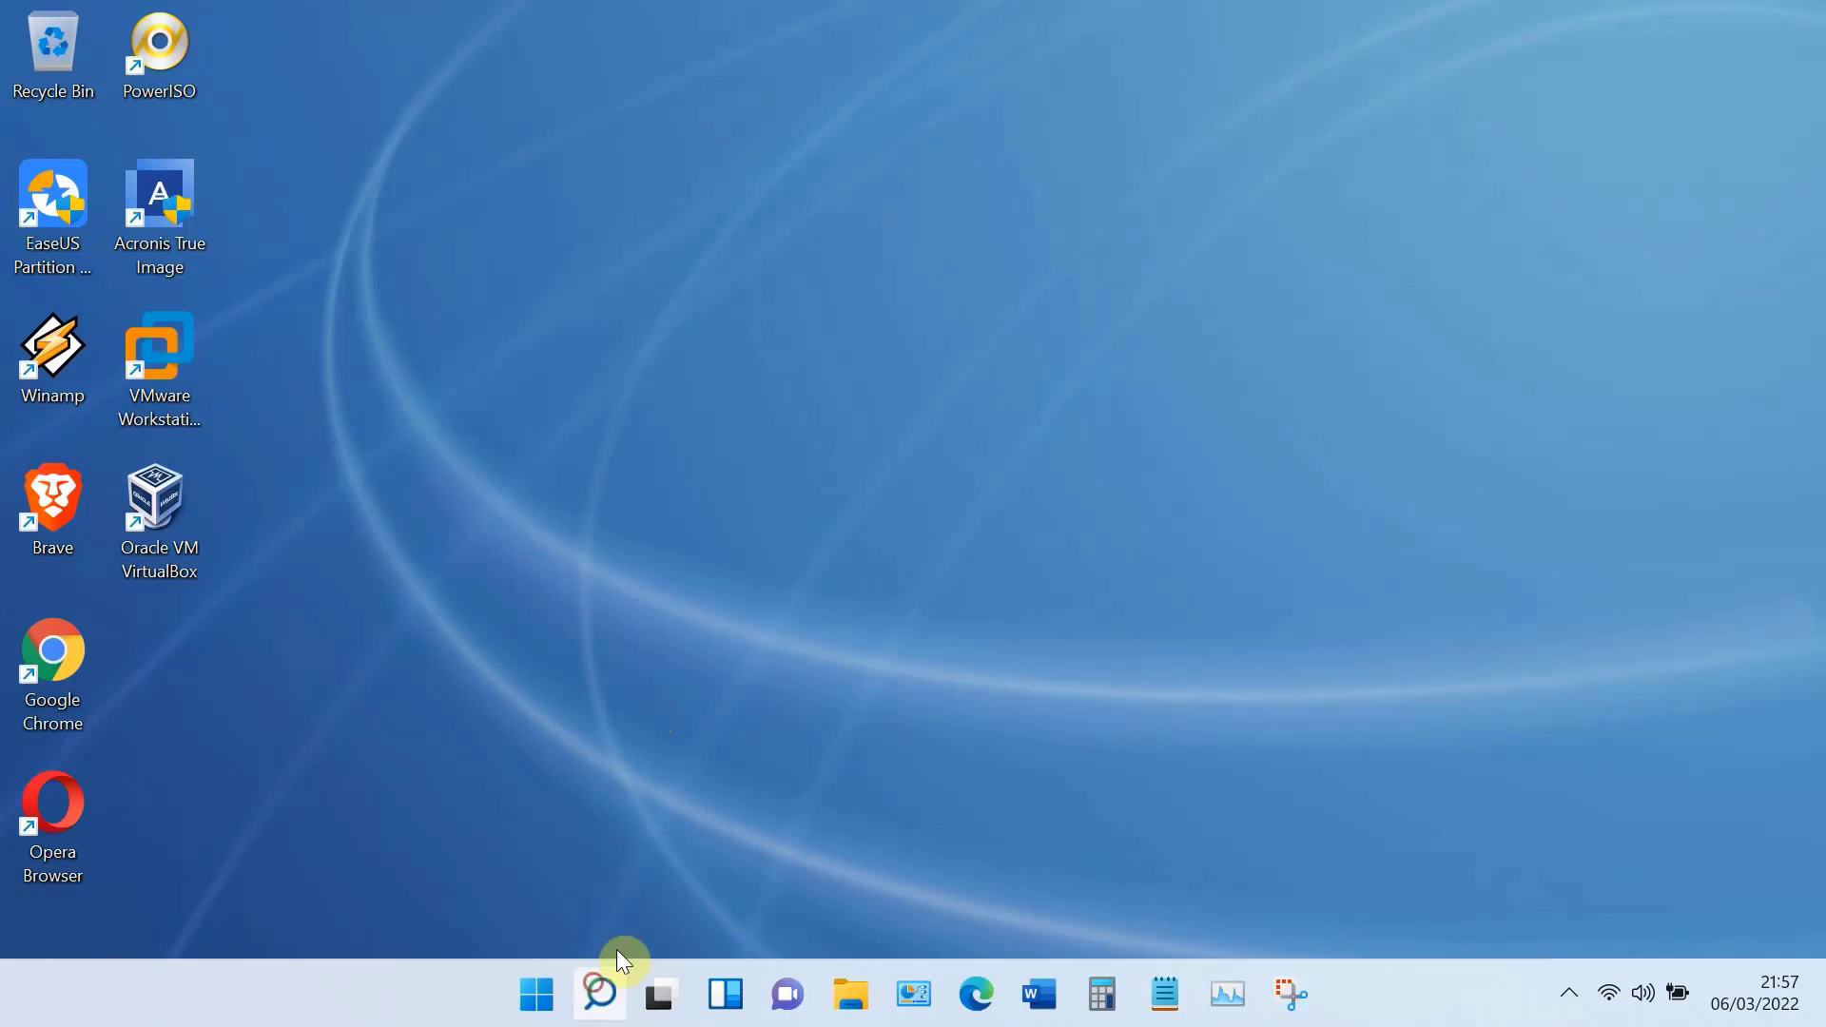
pyautogui.click(600, 992)
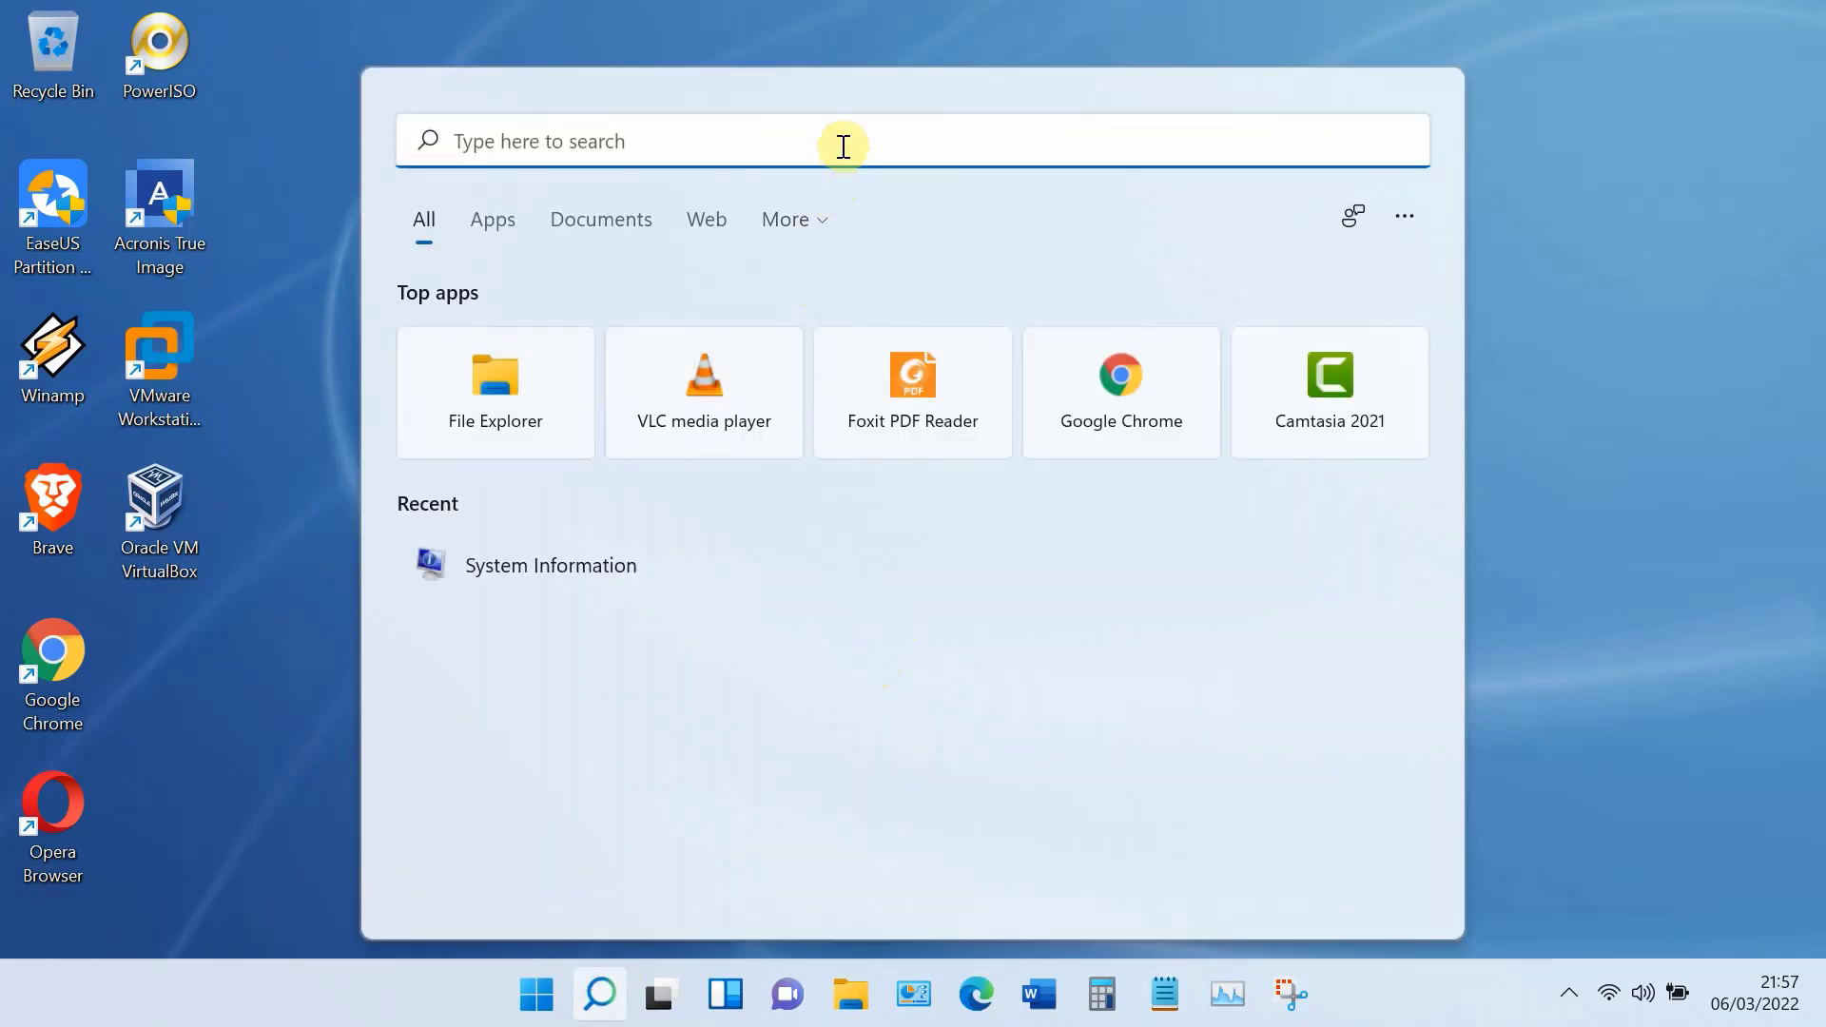
pyautogui.write('comm')
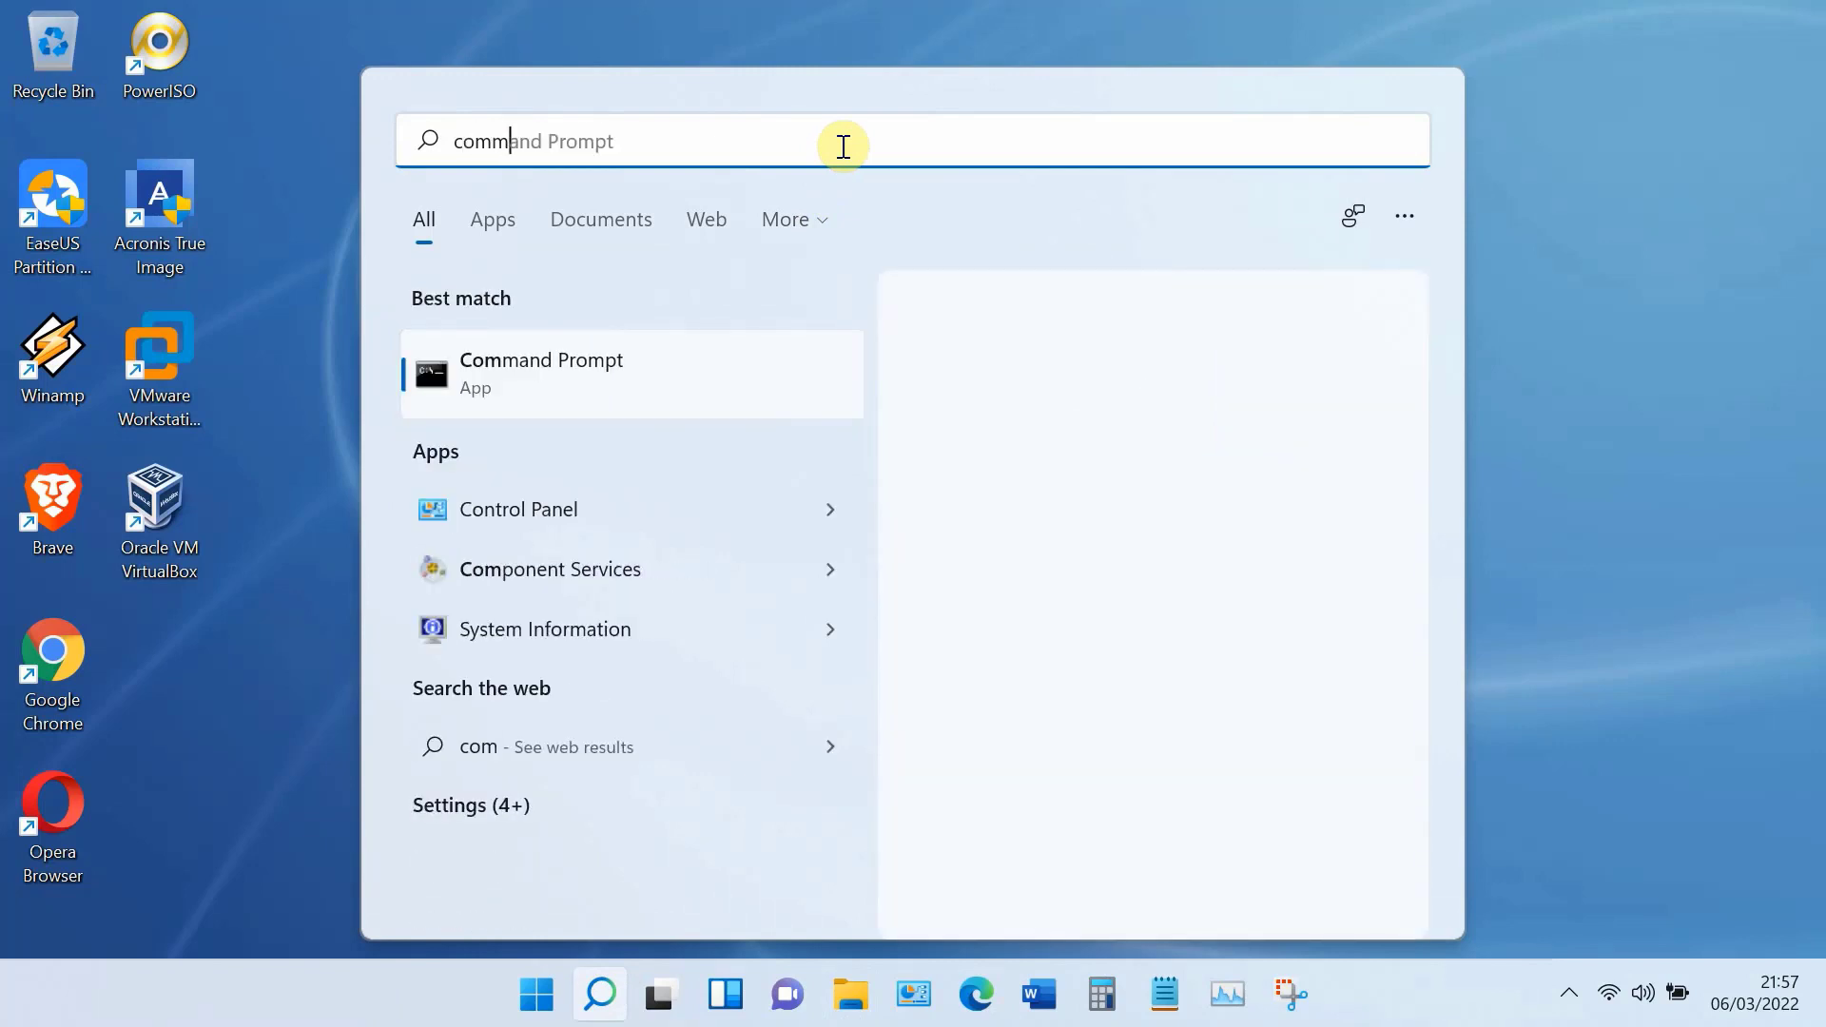
pyautogui.write('and ')
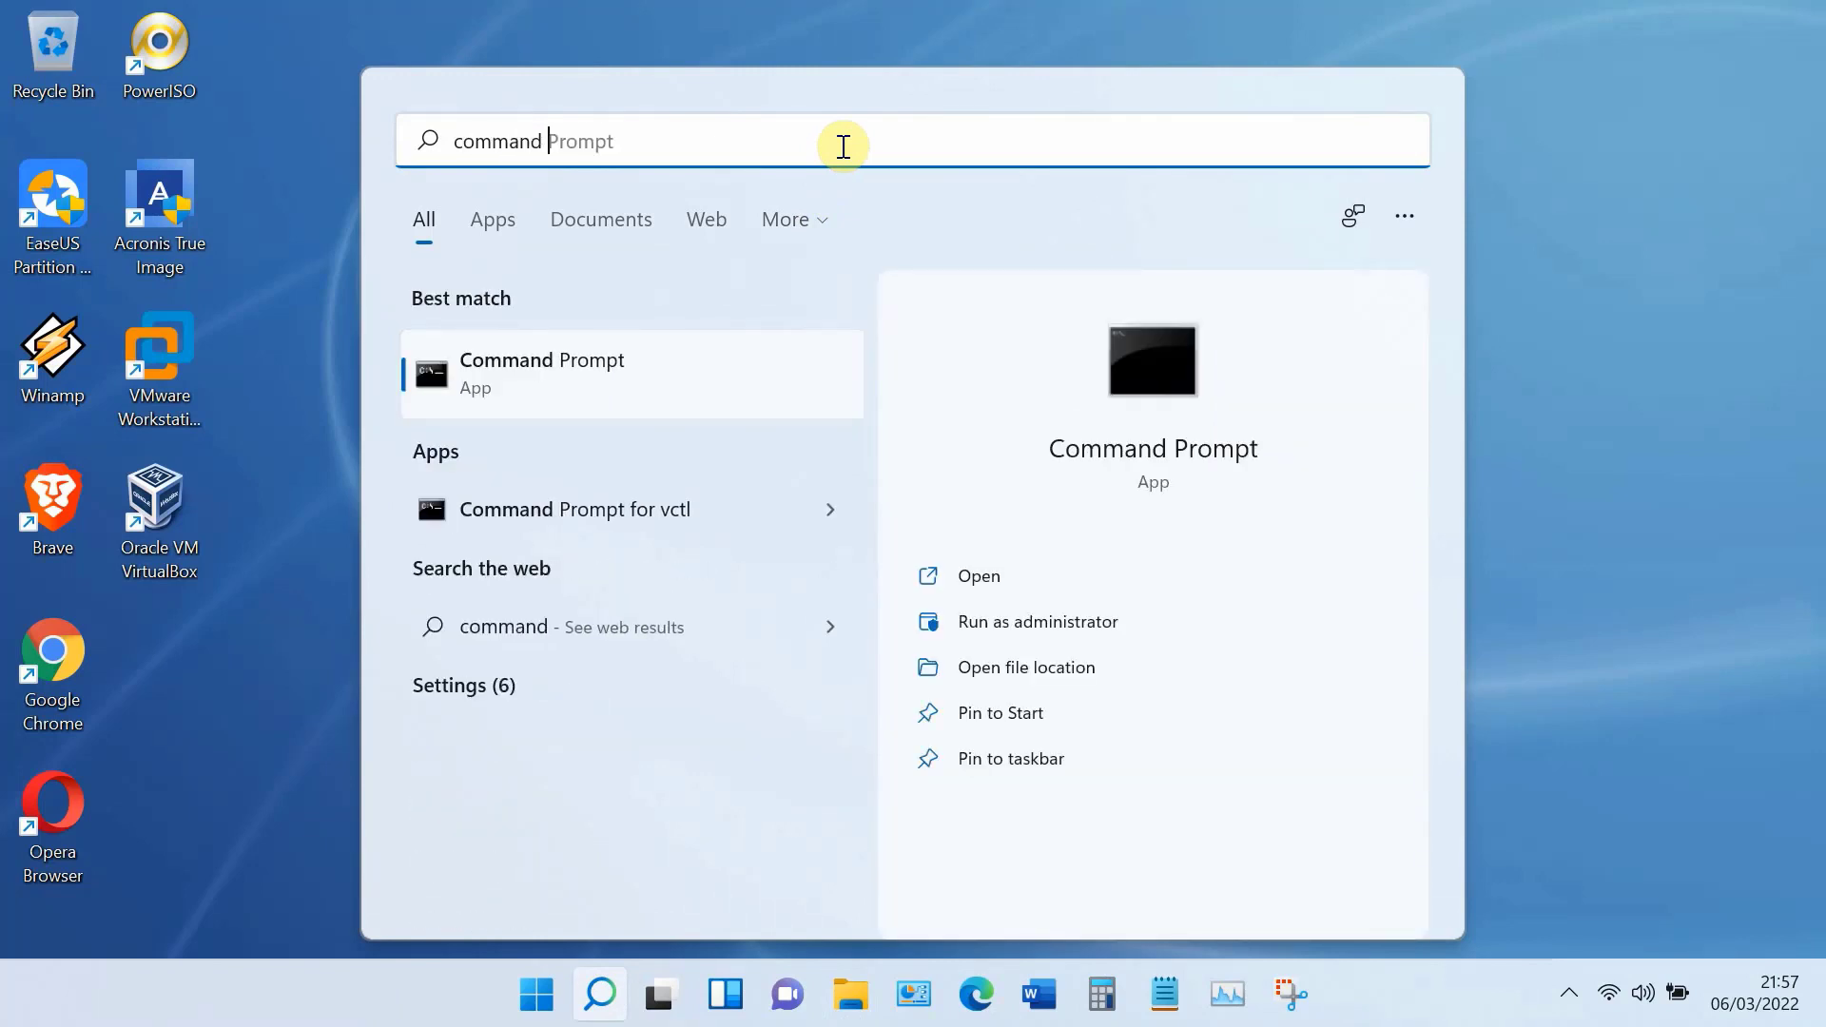
pyautogui.write('prompt')
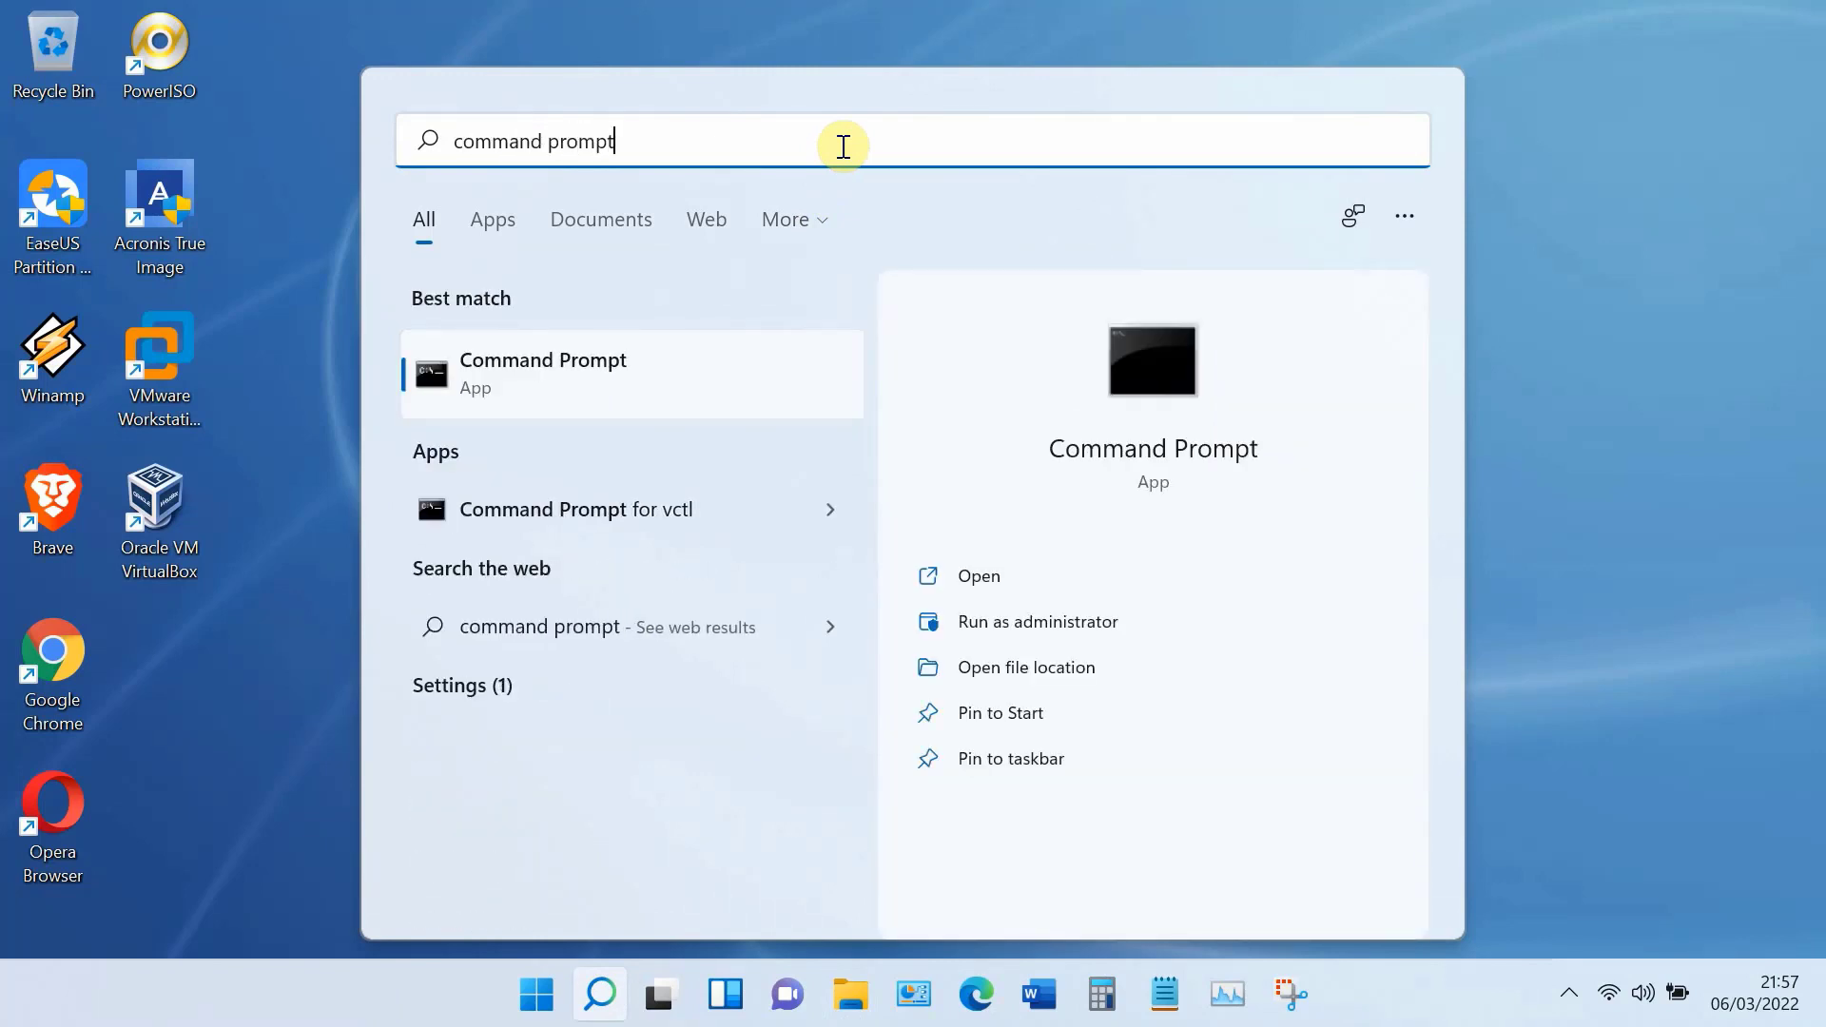
# Step: Run diskpart's list disk in an administrator Command Prompt to confirm Disk 0 is GPT
pyautogui.click(1048, 620)
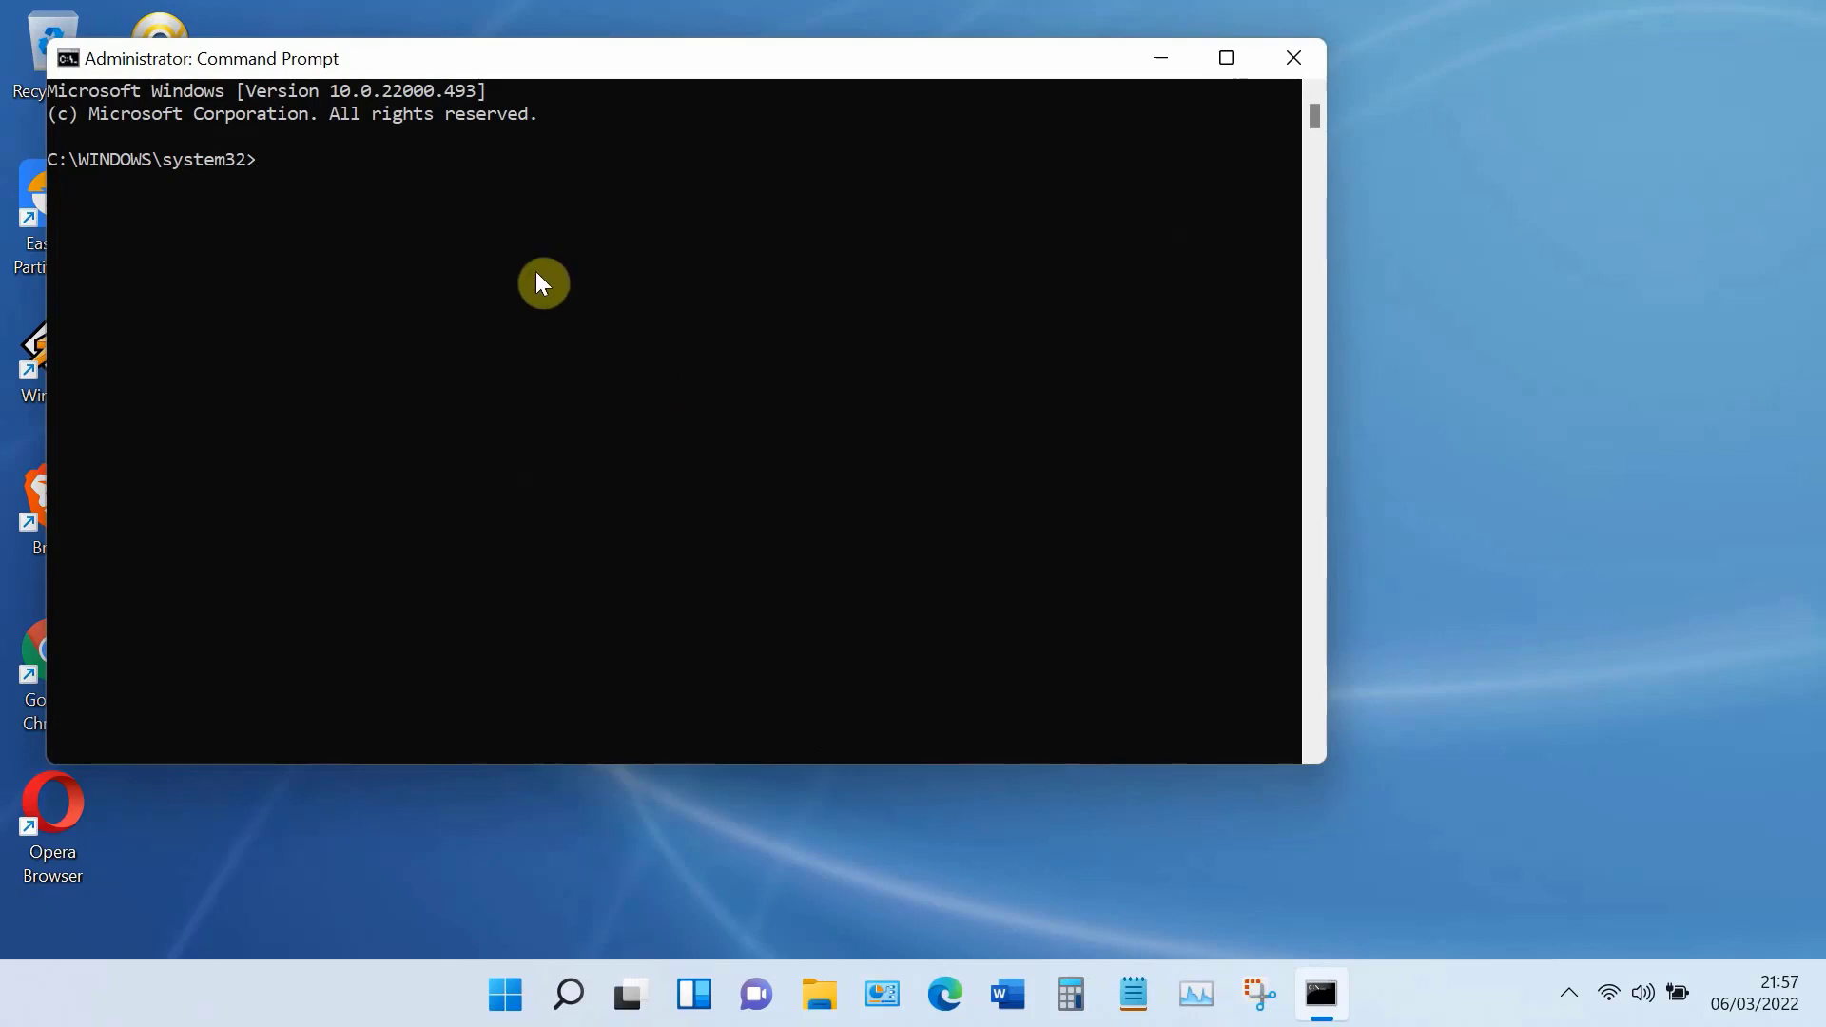
pyautogui.write('diskpart')
pyautogui.press('Return')
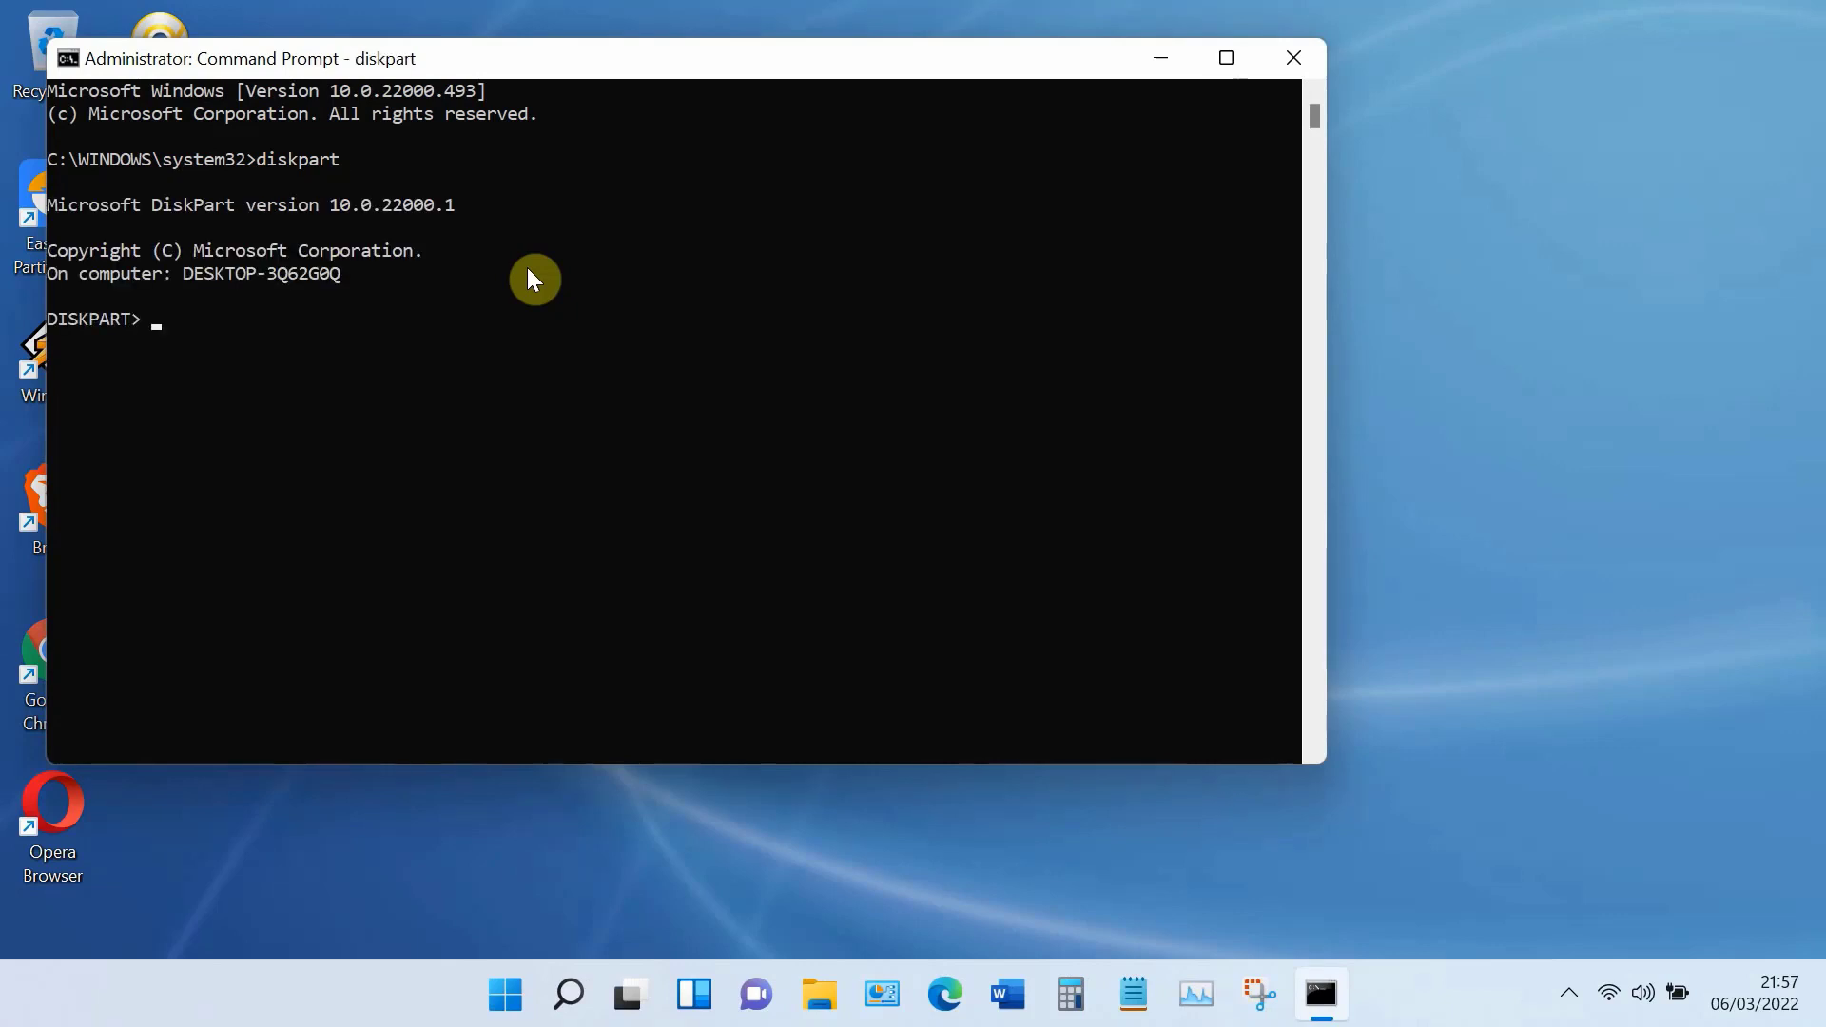
pyautogui.write('li')
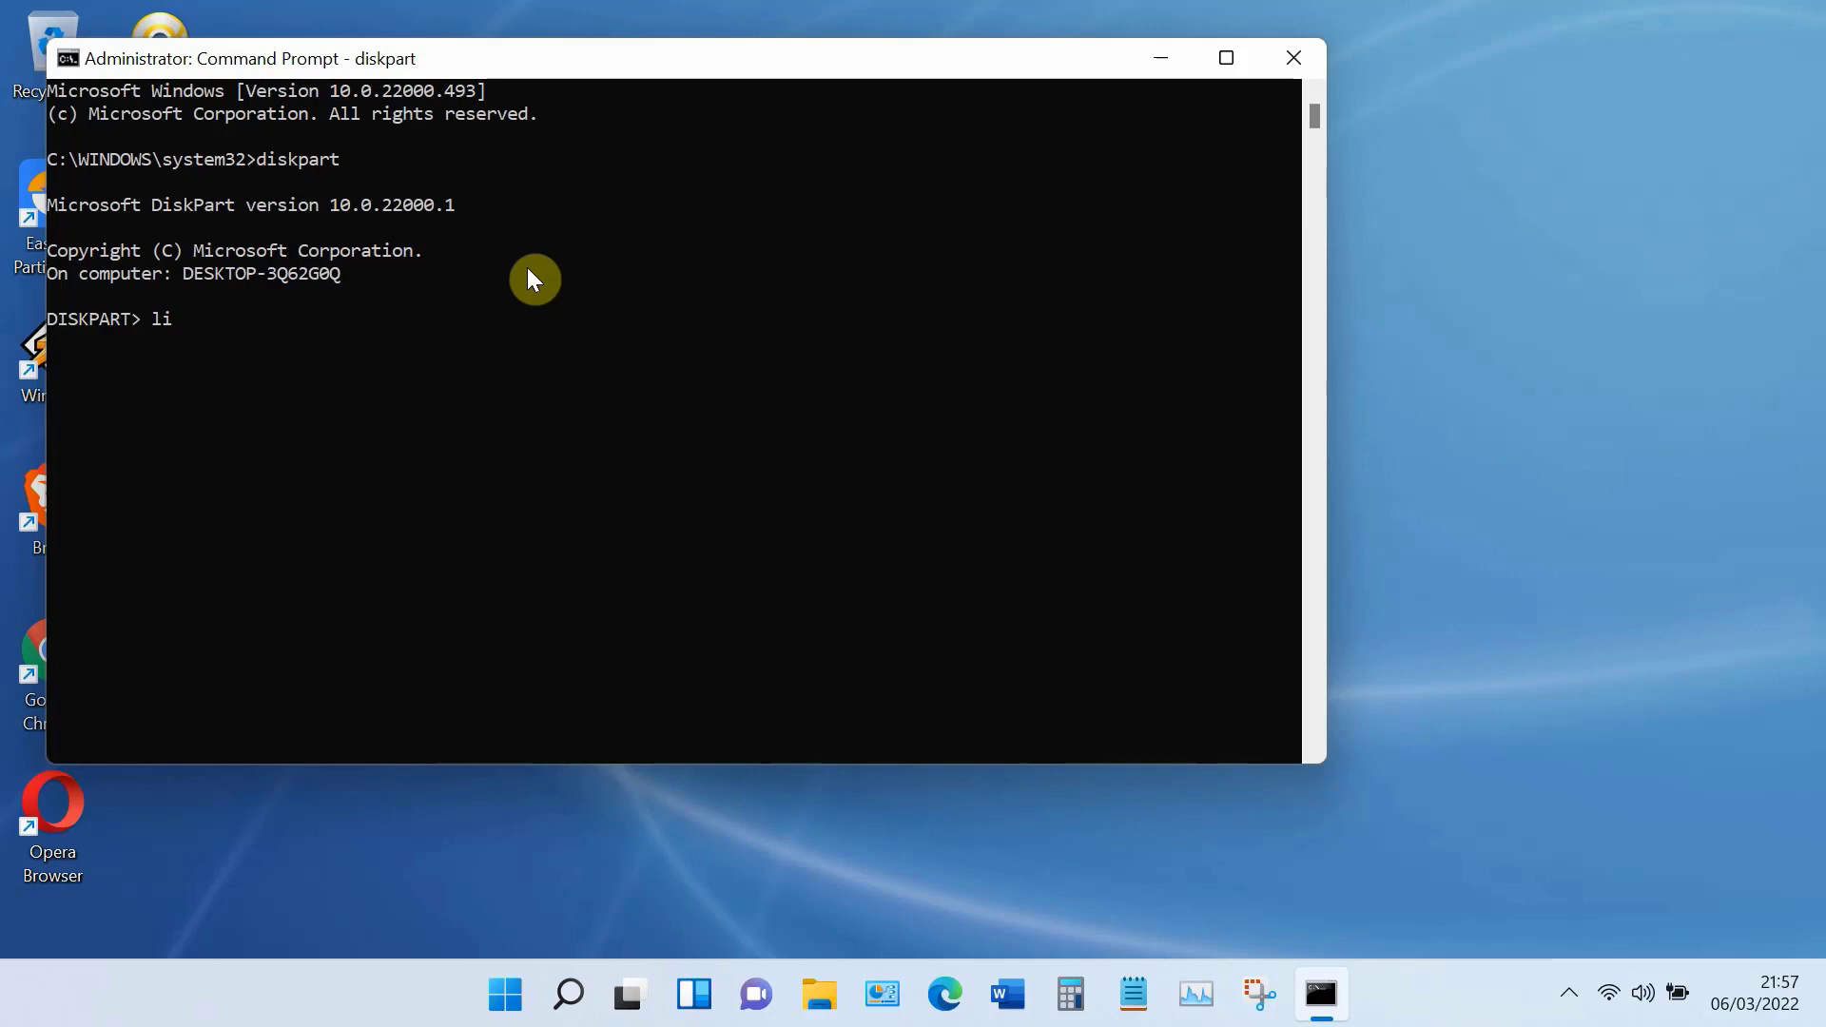
pyautogui.write('st disk')
pyautogui.press('Return')
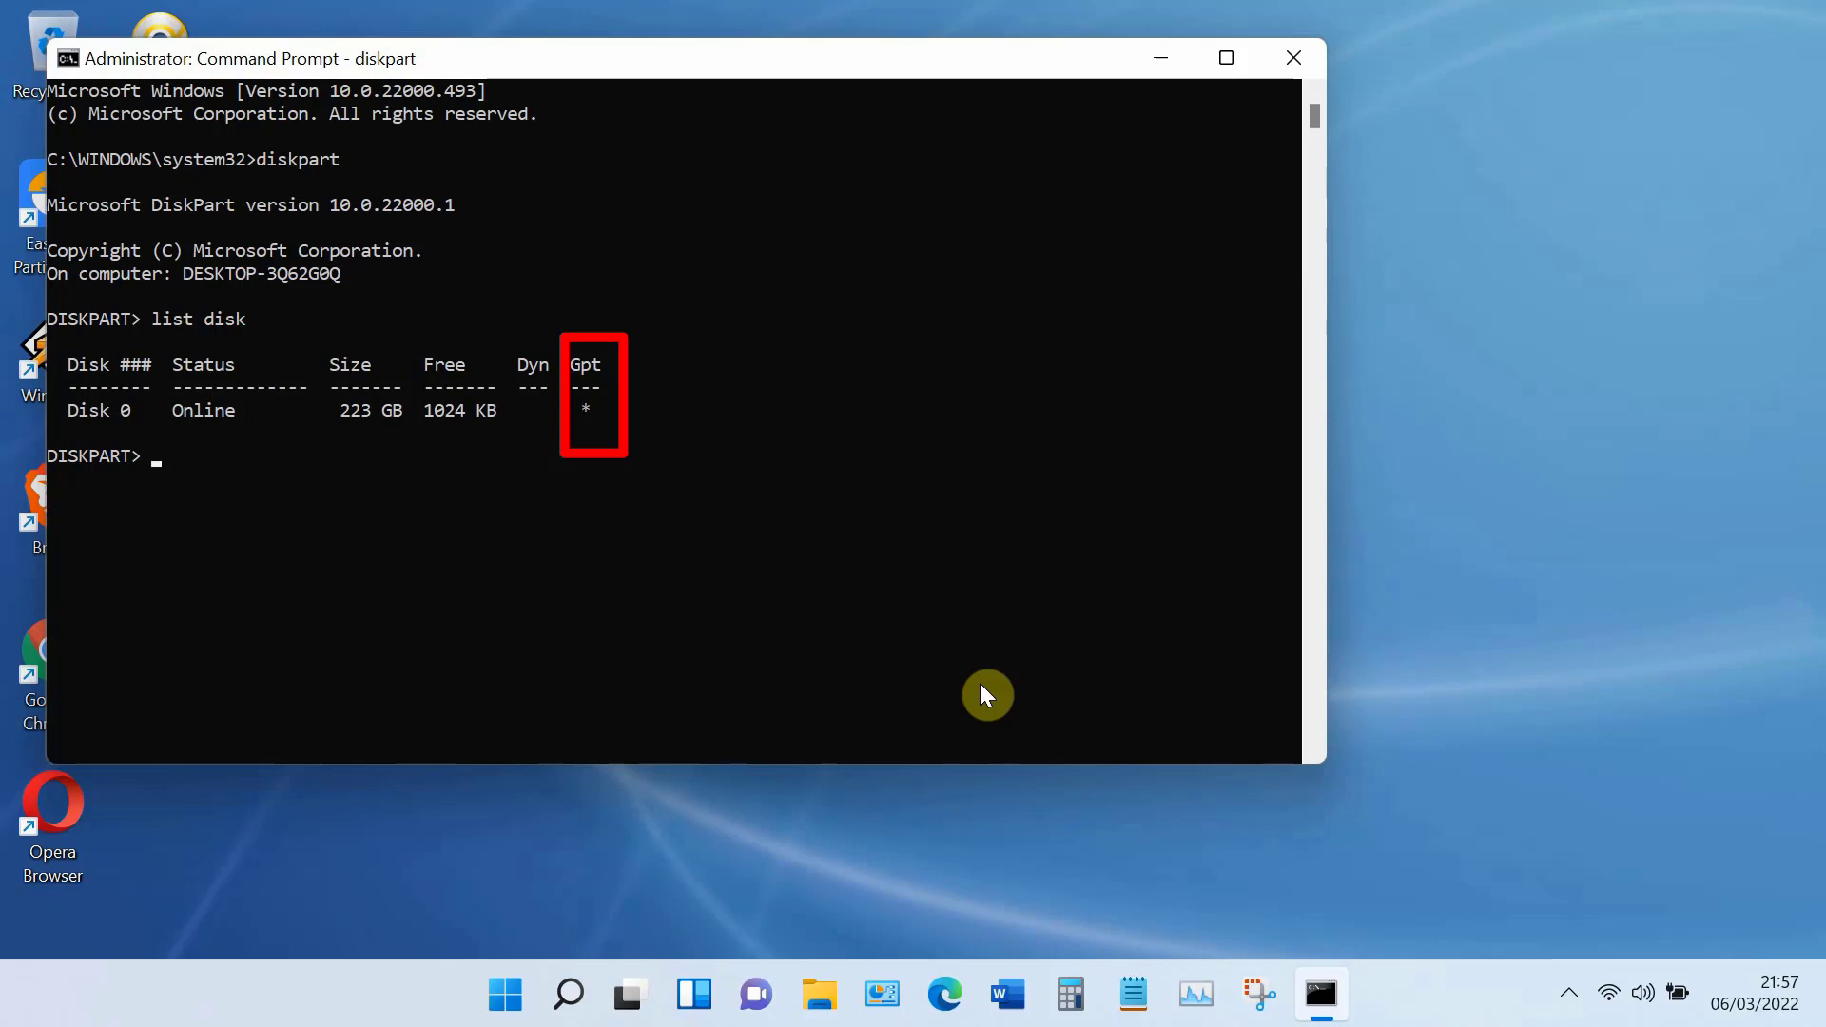
pyautogui.click(1307, 59)
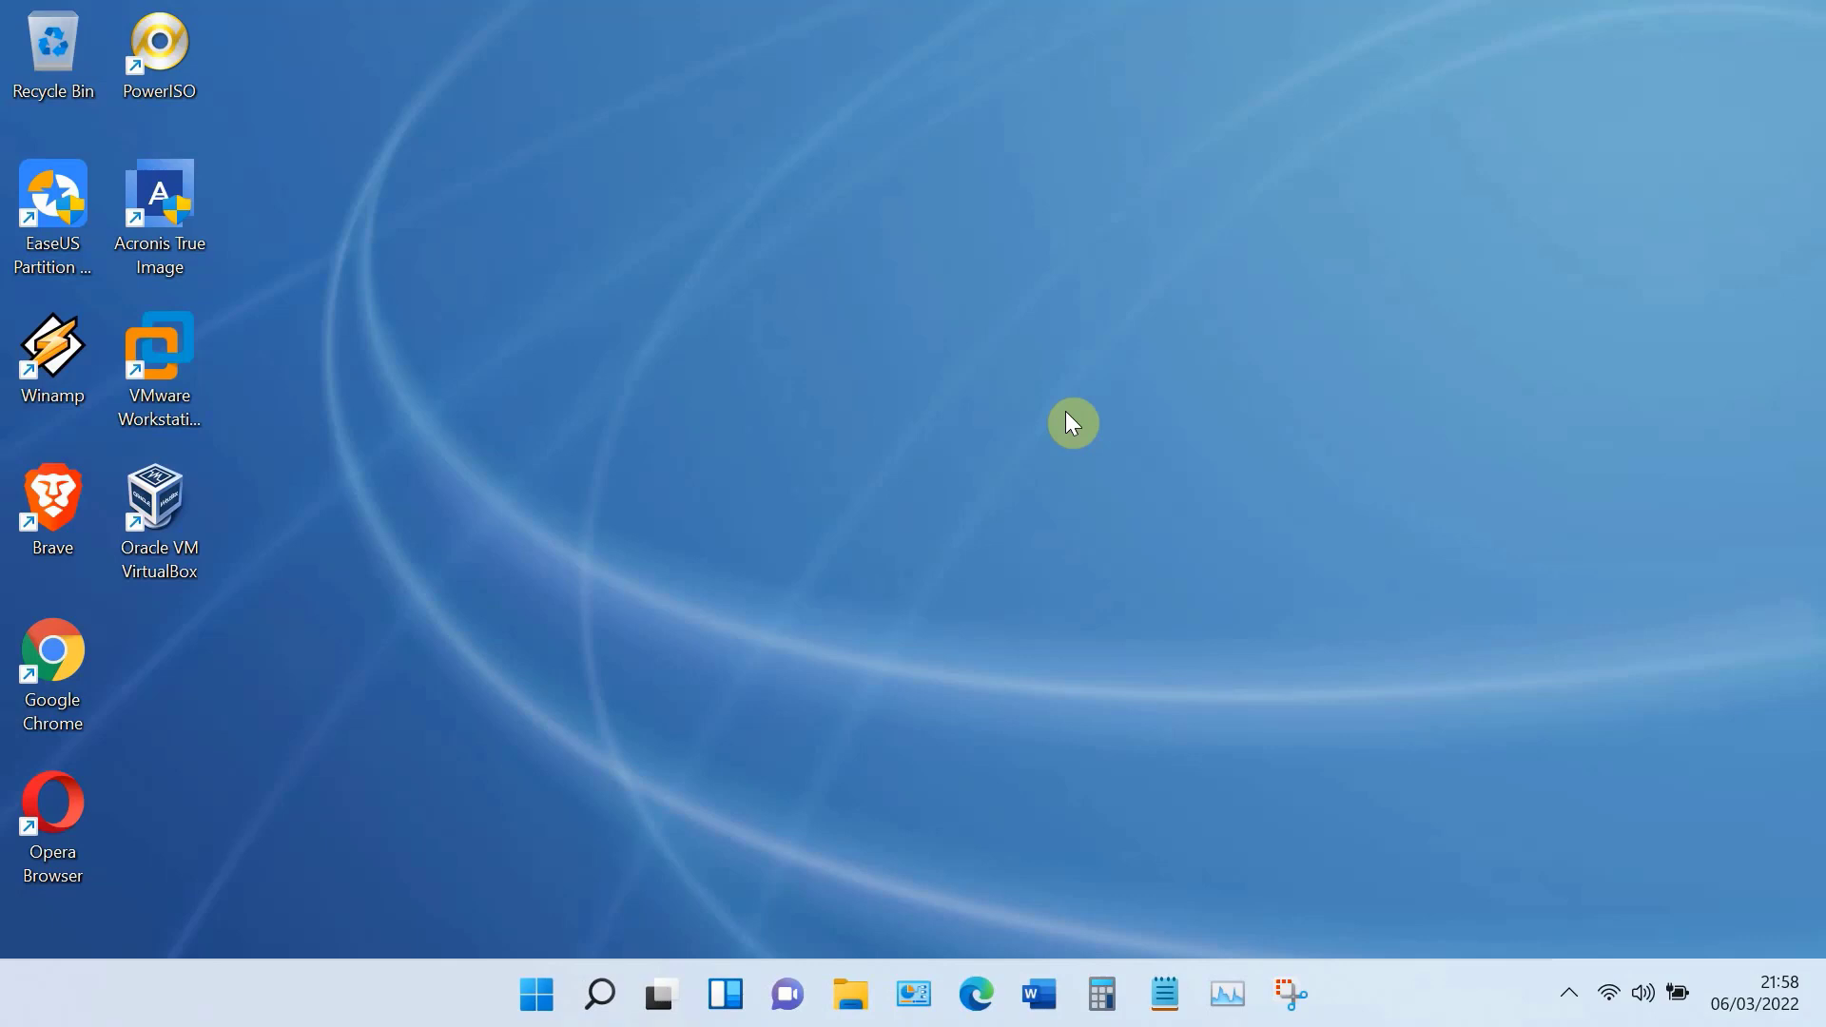
# Step: Search for 'powershell' and run Windows PowerShell as administrator
pyautogui.click(606, 997)
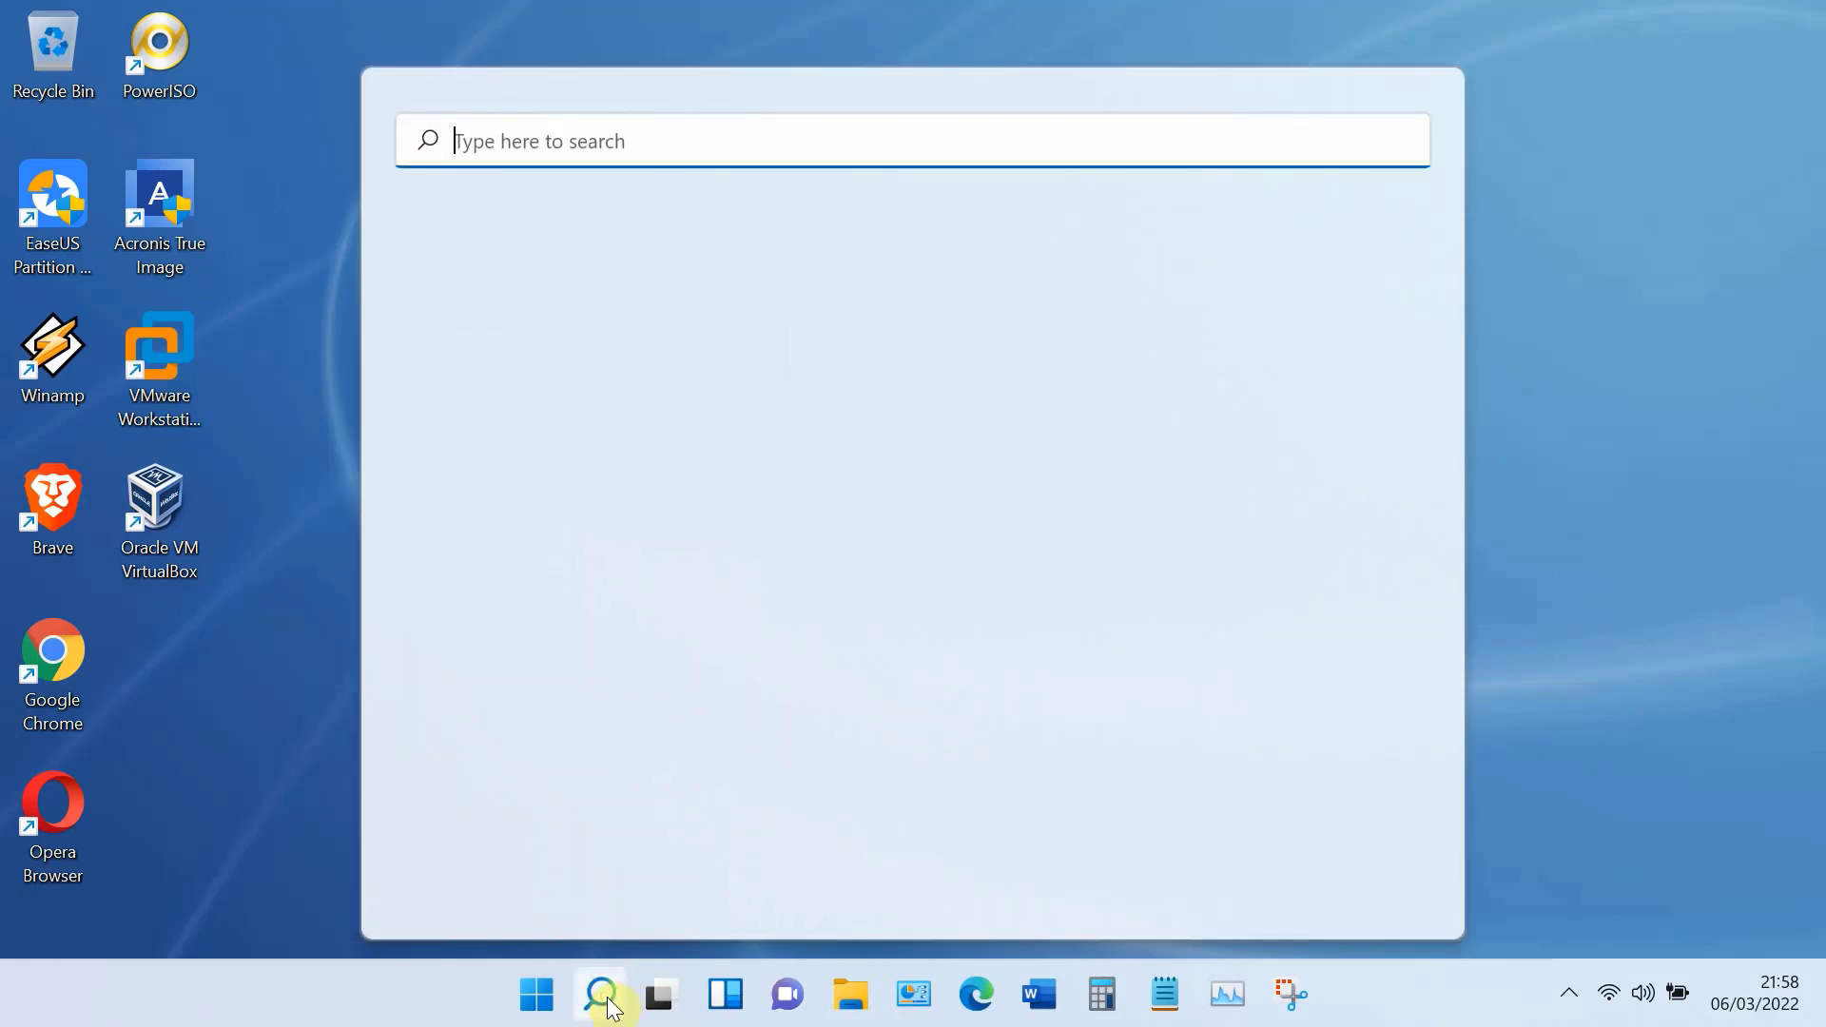
pyautogui.write('p')
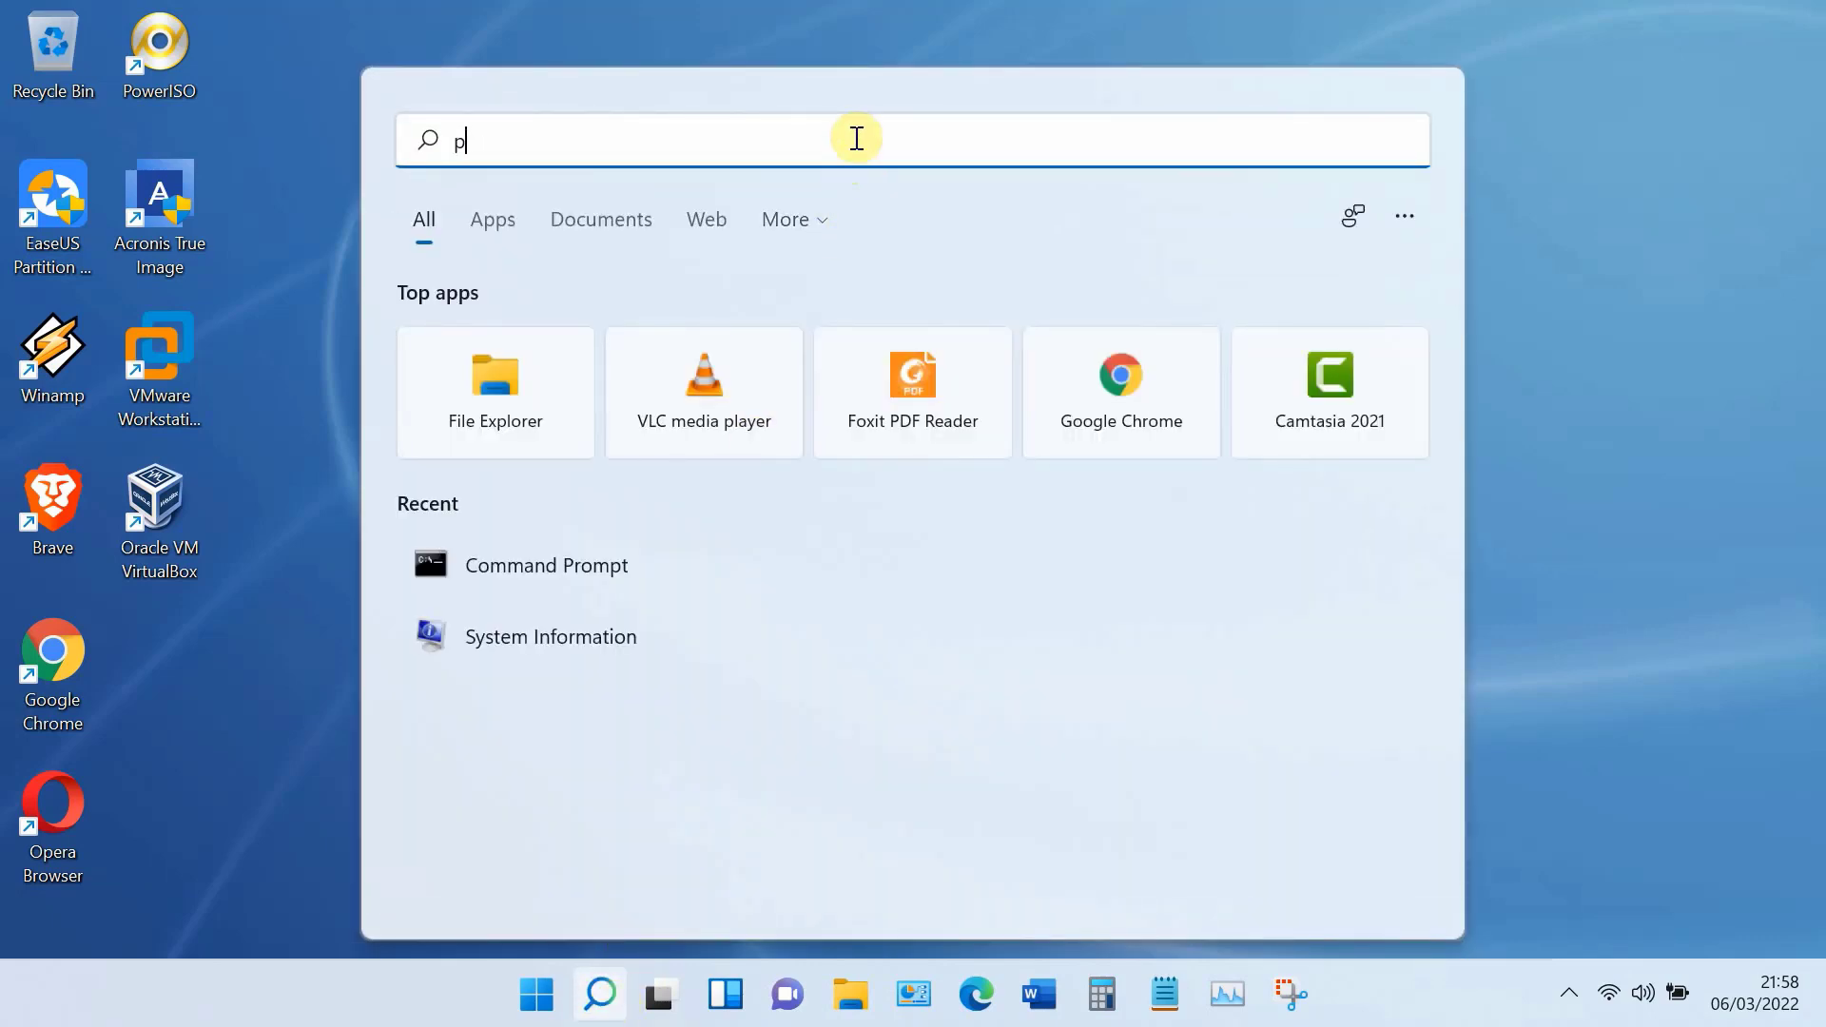
pyautogui.write('owershell')
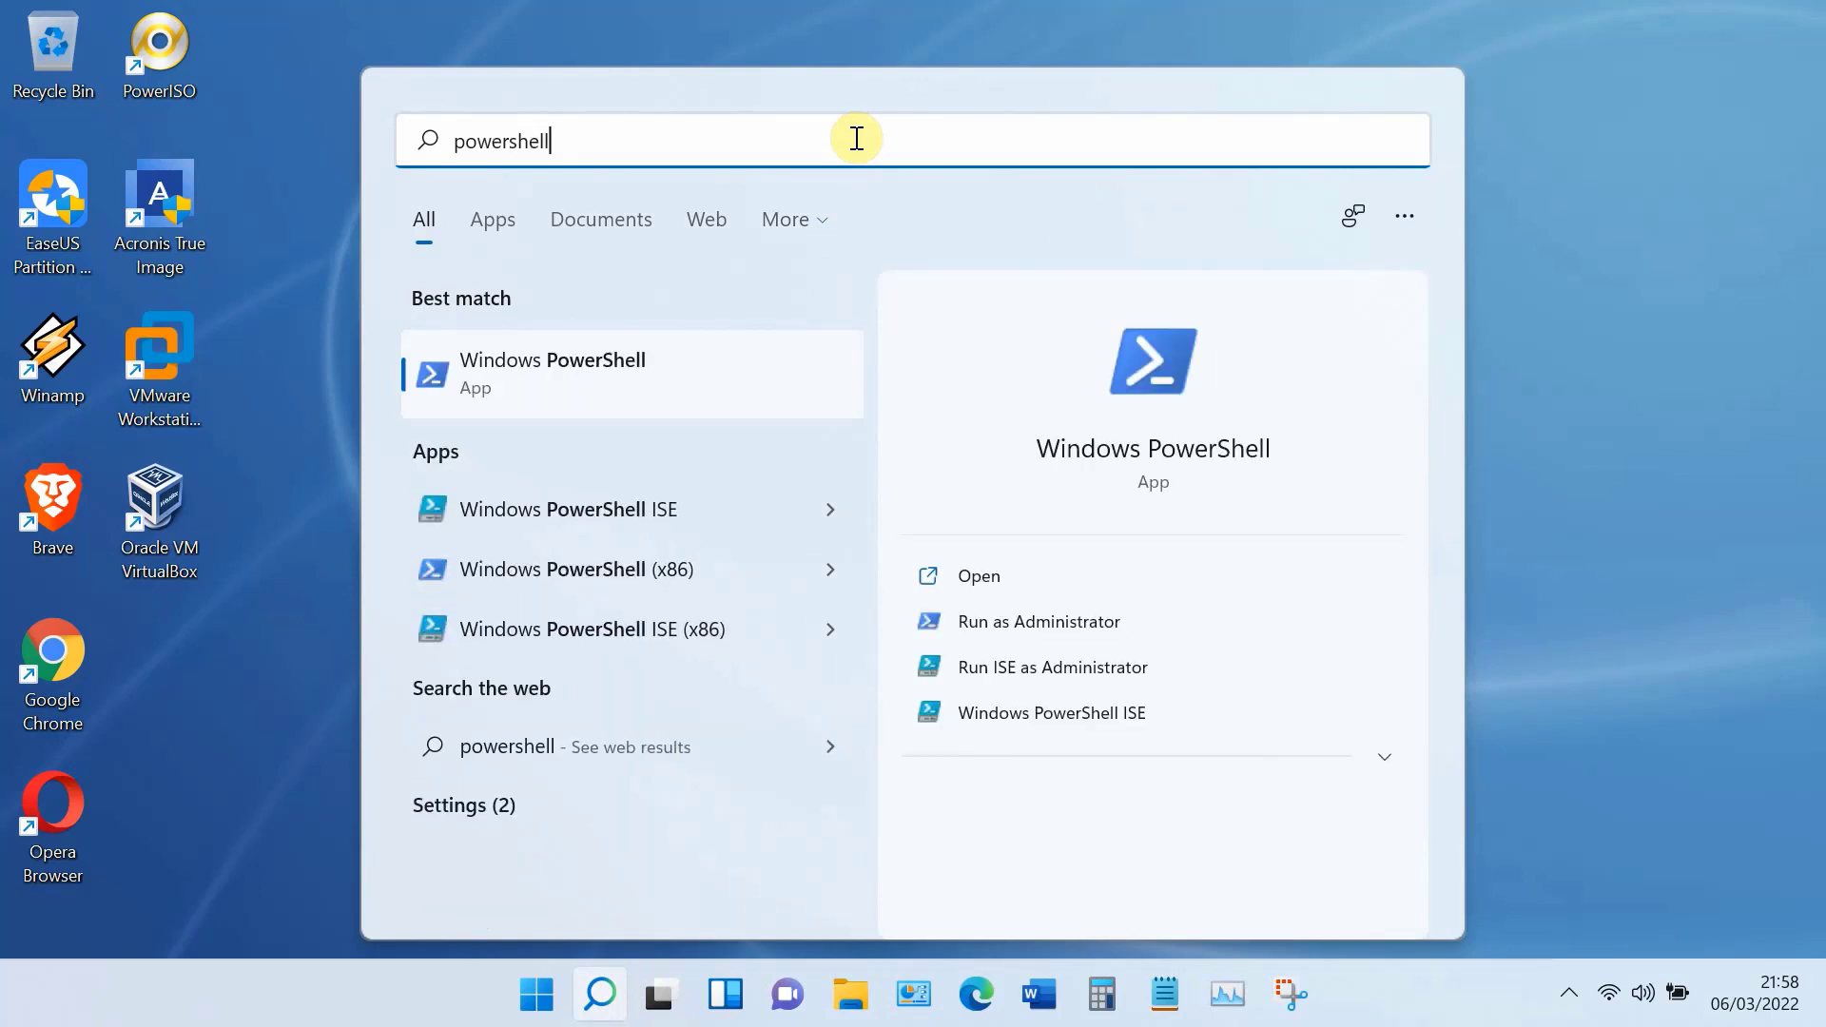
pyautogui.click(1134, 633)
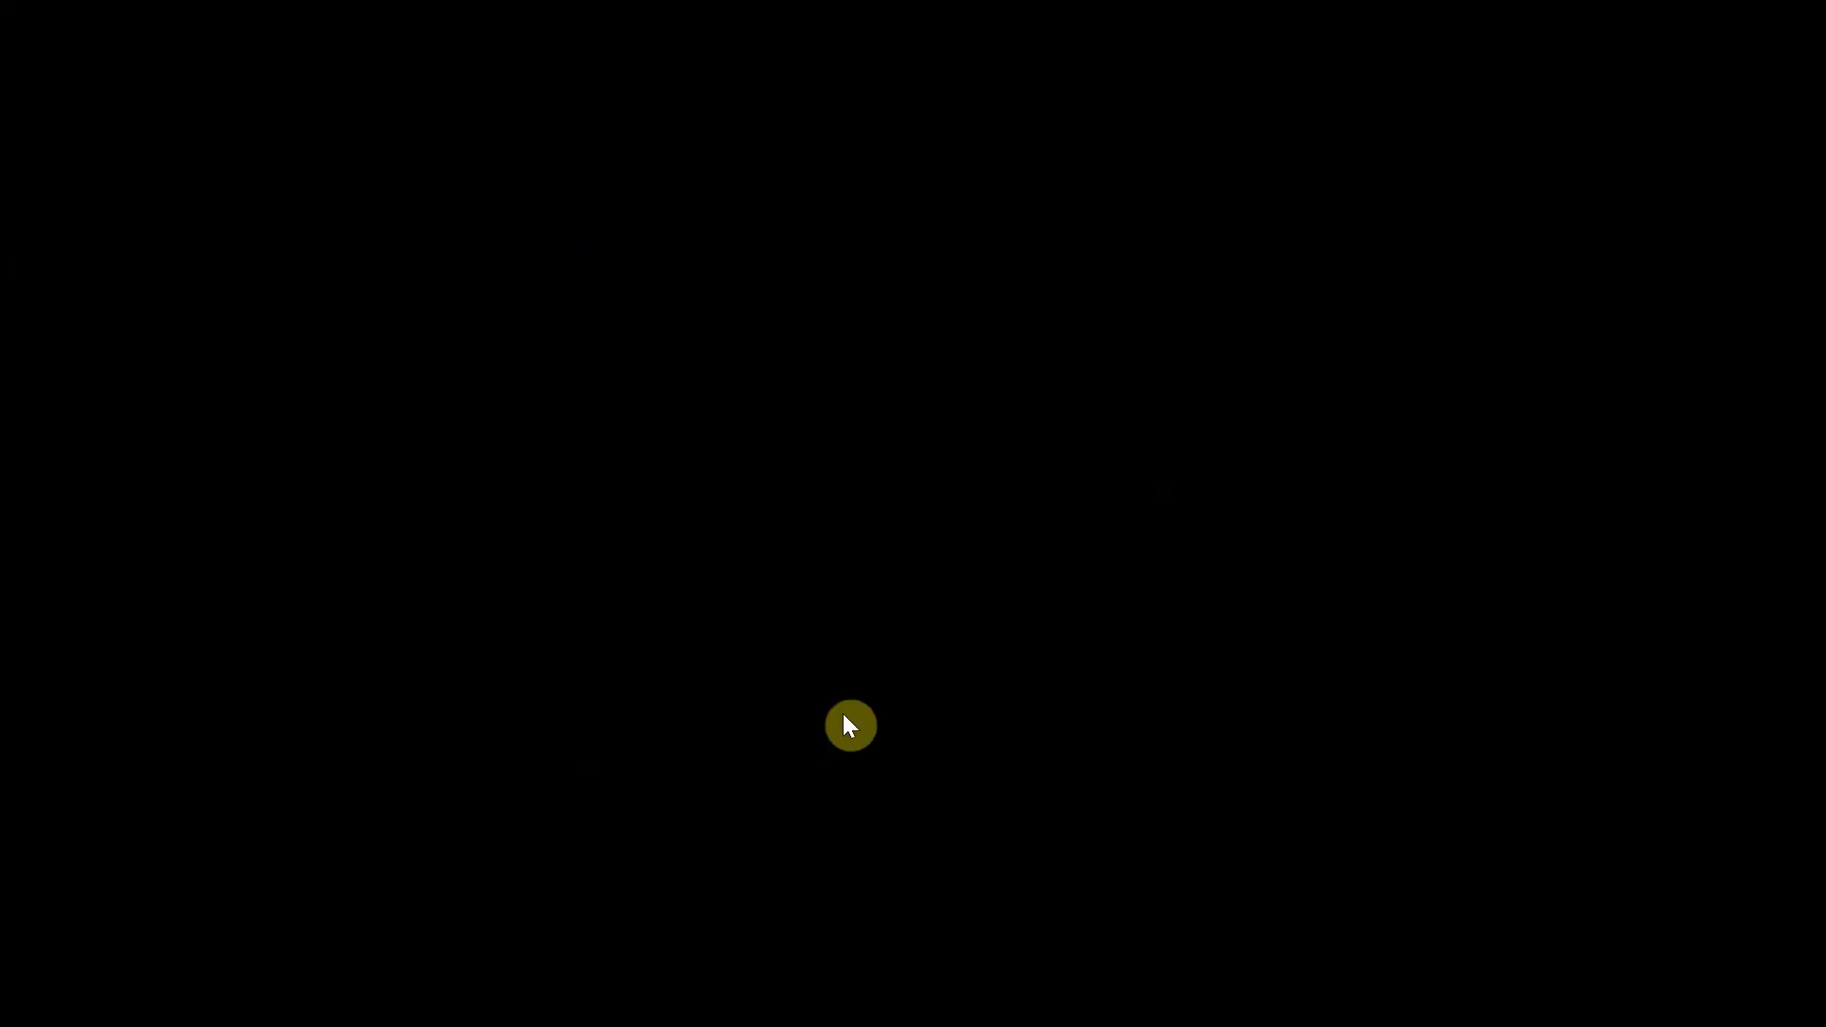
# Step: Approve the UAC prompt and enter Get-Disk at the administrator PowerShell prompt
pyautogui.click(843, 713)
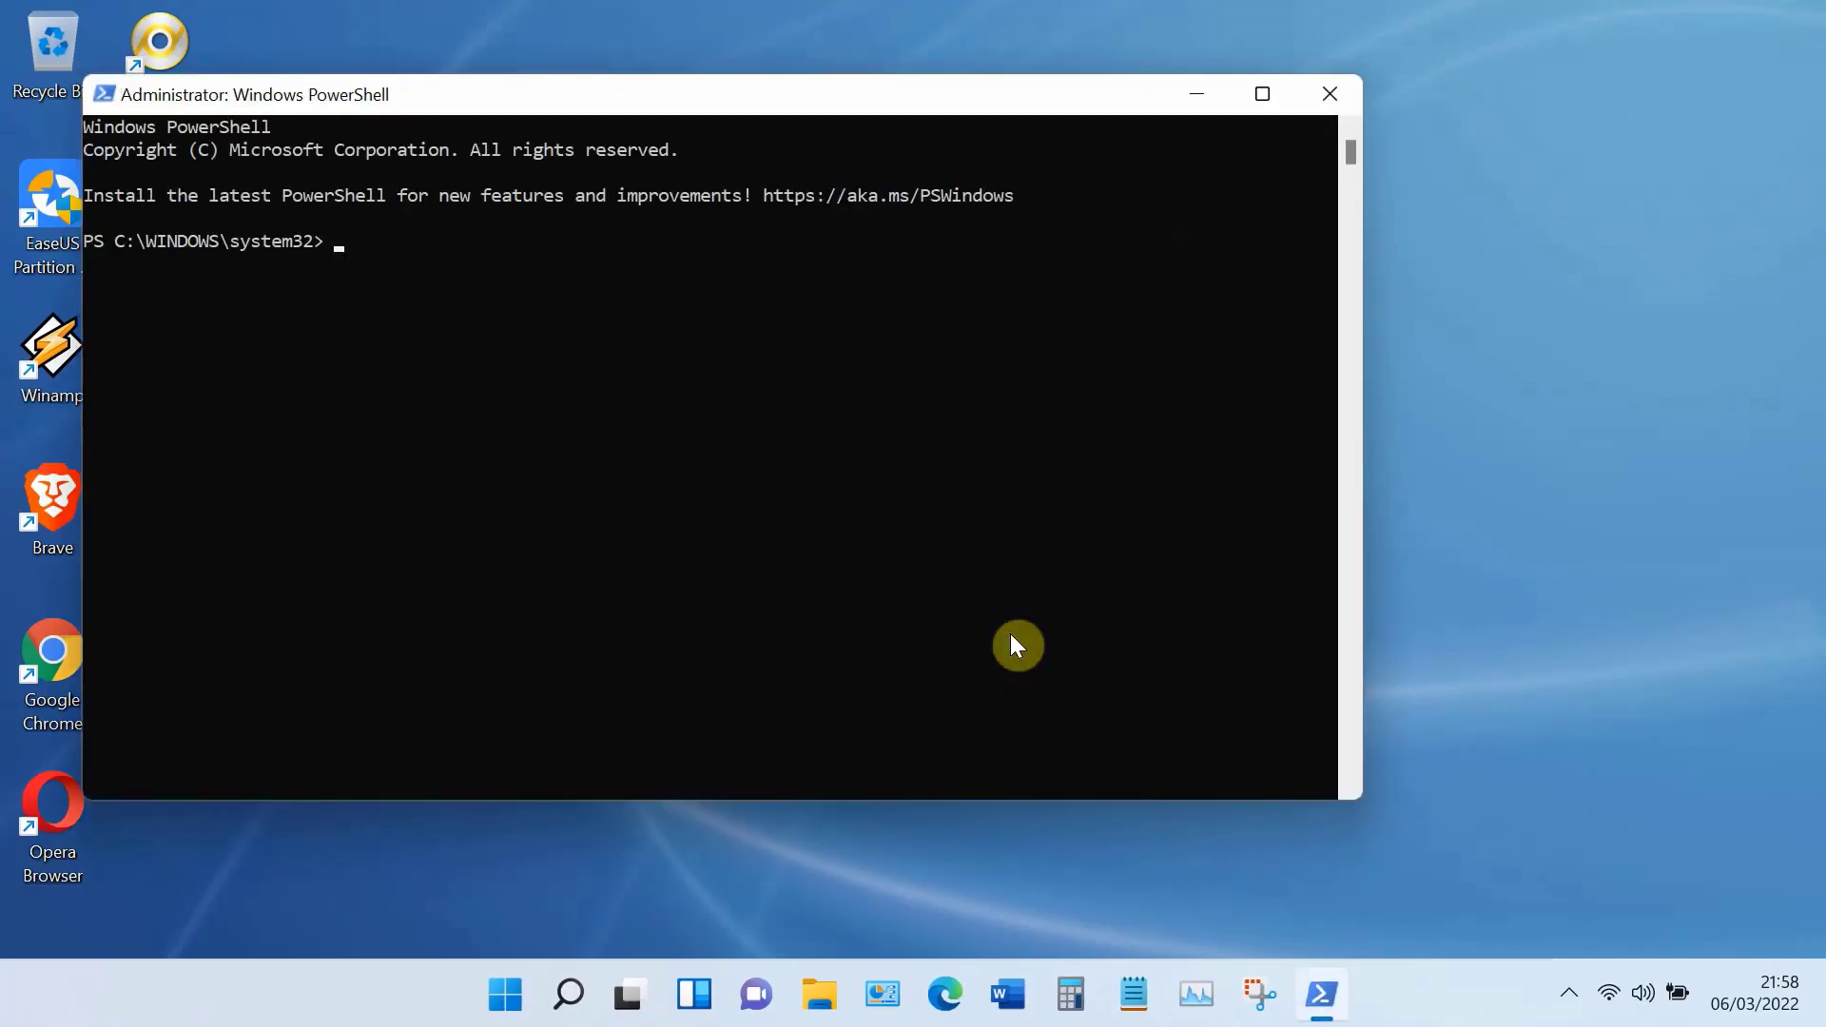
pyautogui.write('G')
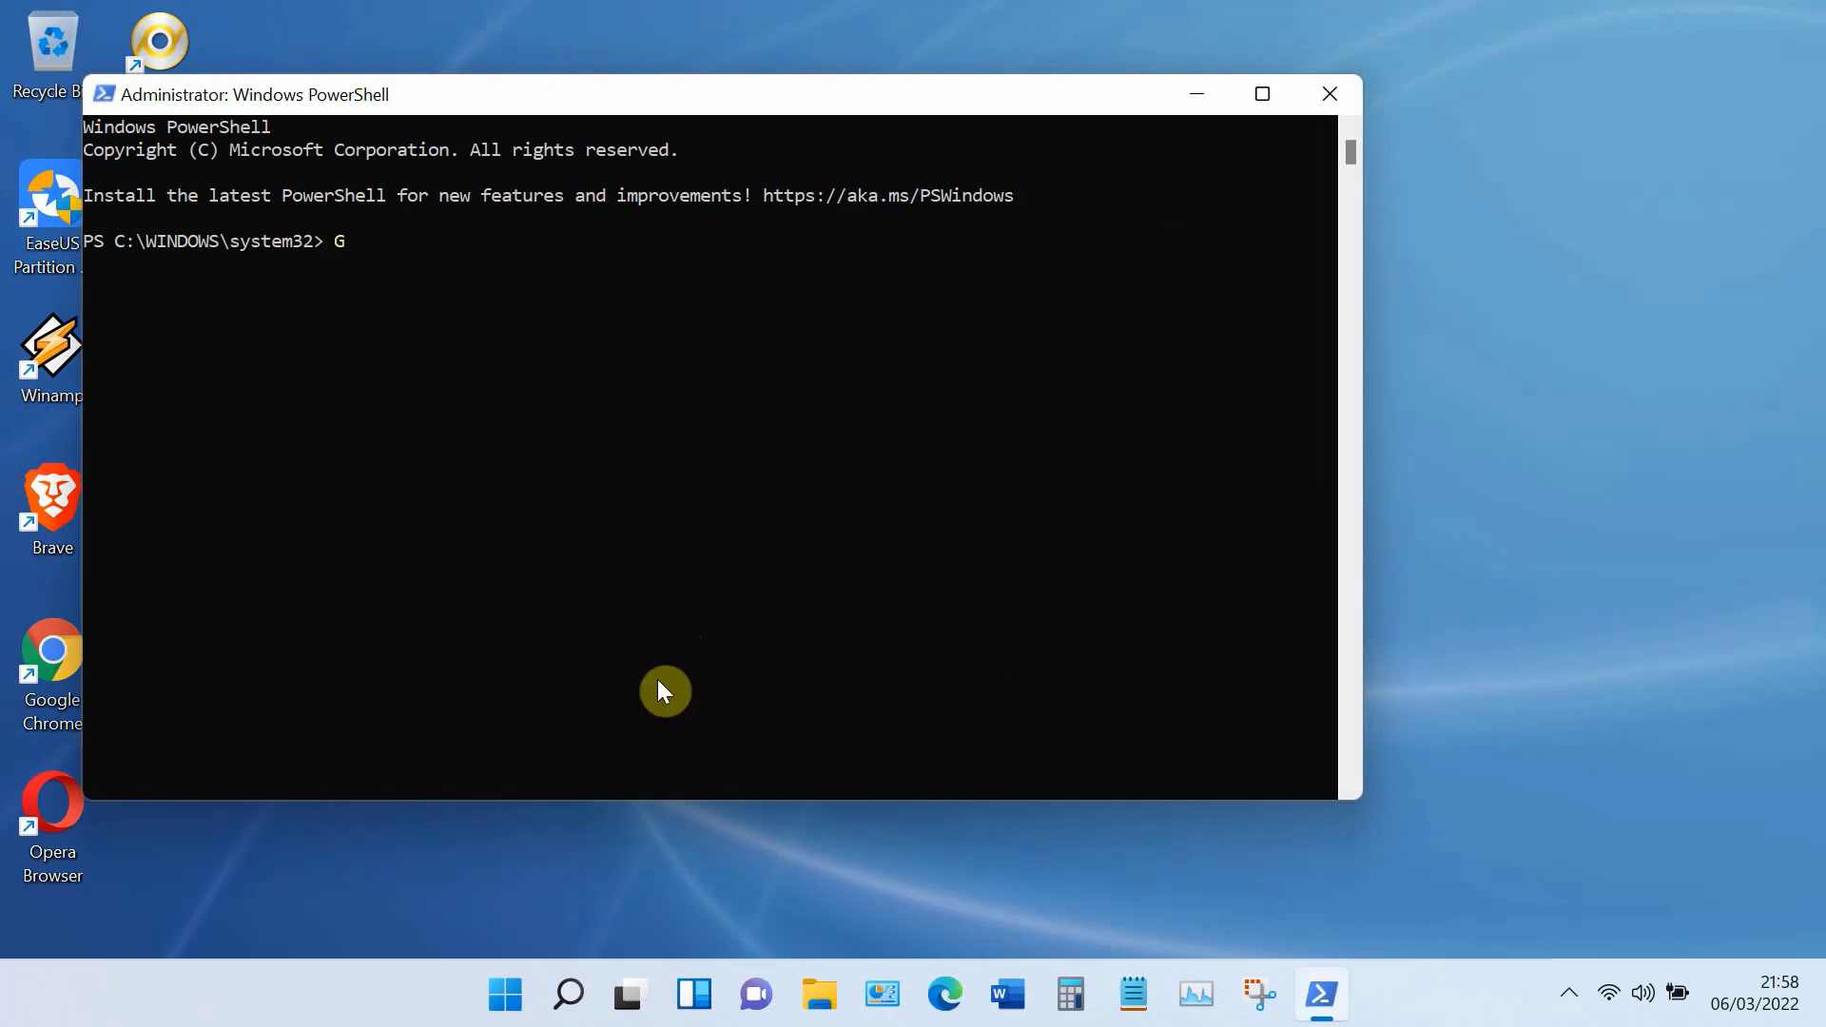
pyautogui.write('et-Disk')
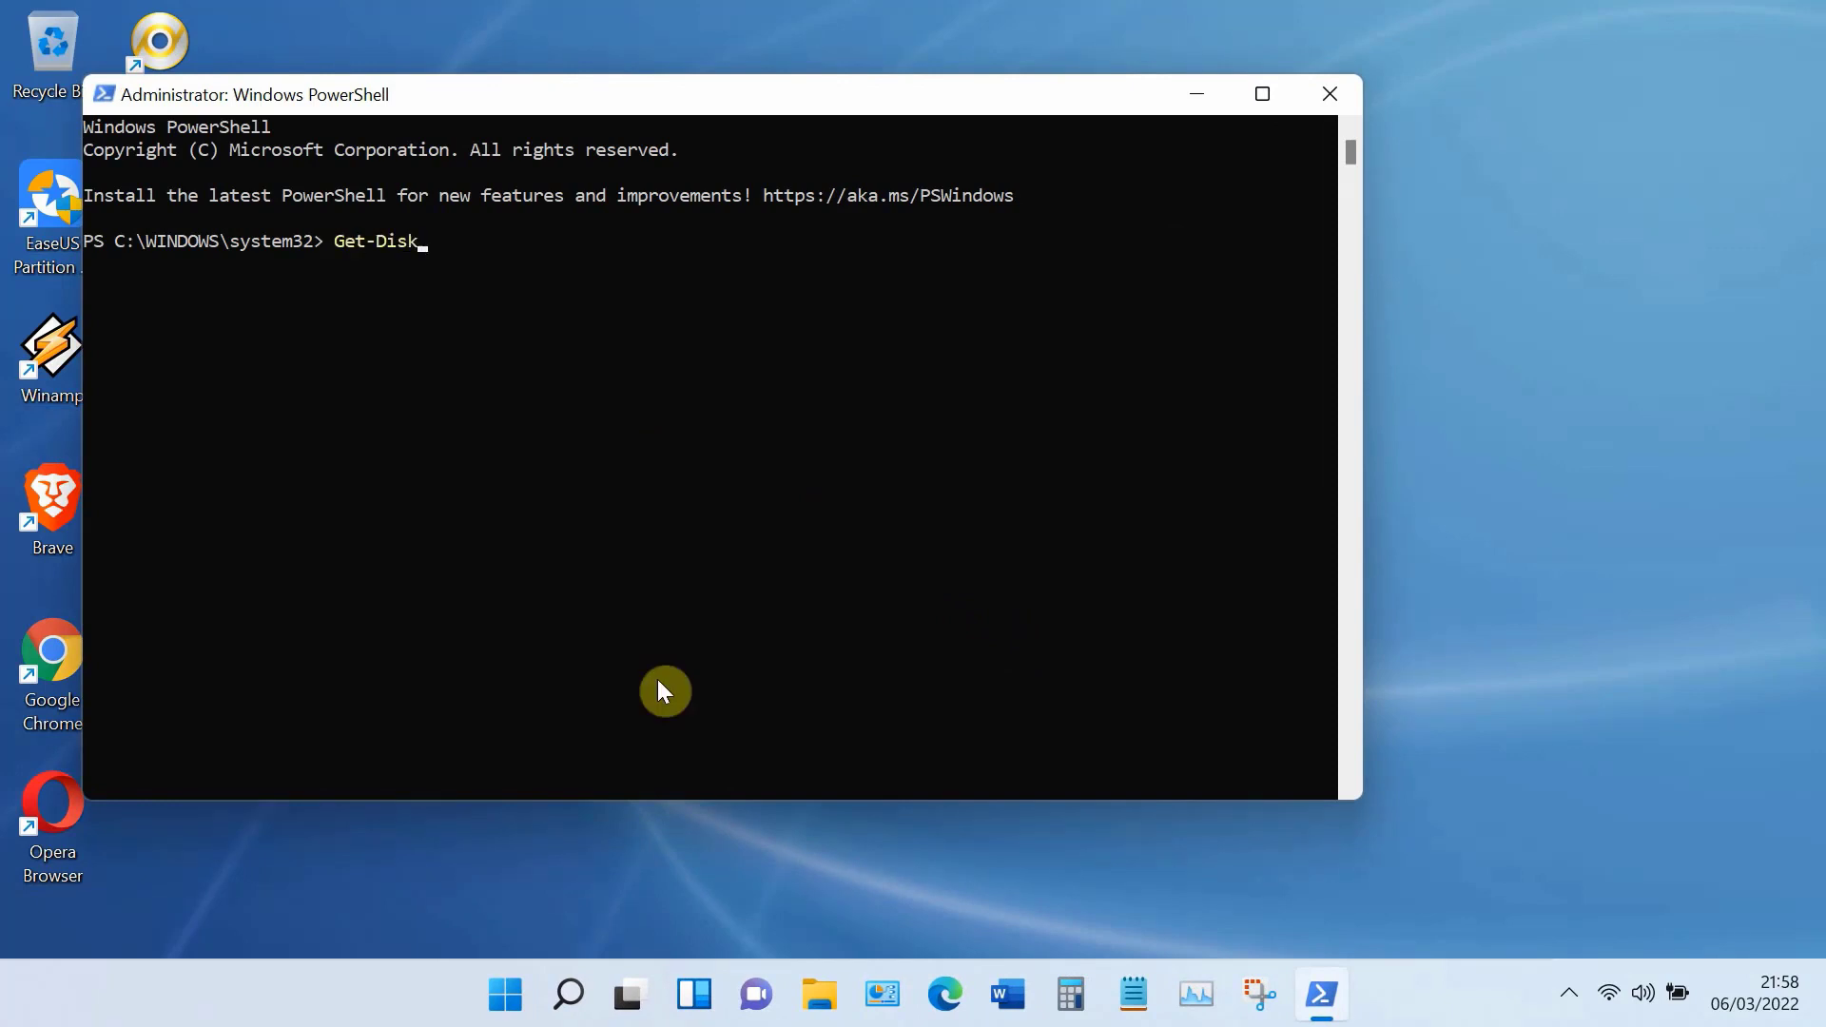